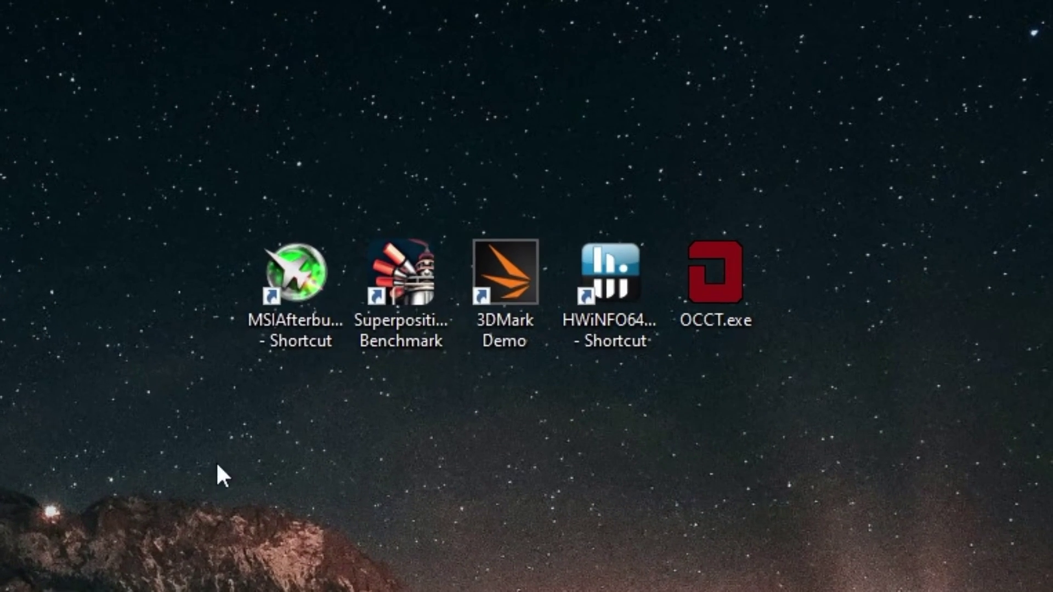
Select the Afterburner, Superposition, 3DMark, HWiNFO64 and OCCT desktop icons in turn, then clear the selection
click(486, 181)
click(414, 278)
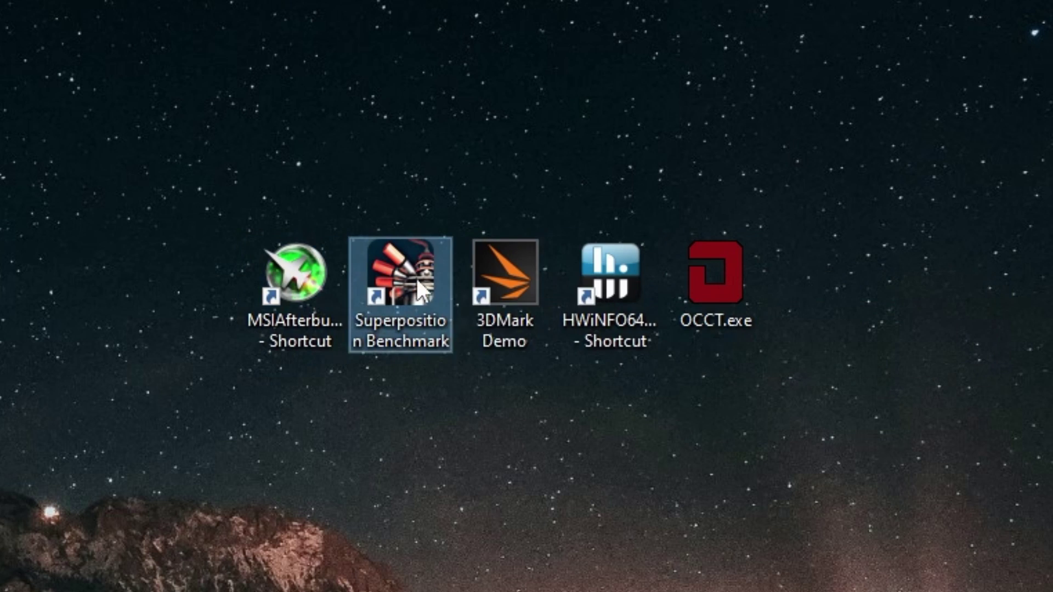
click(498, 280)
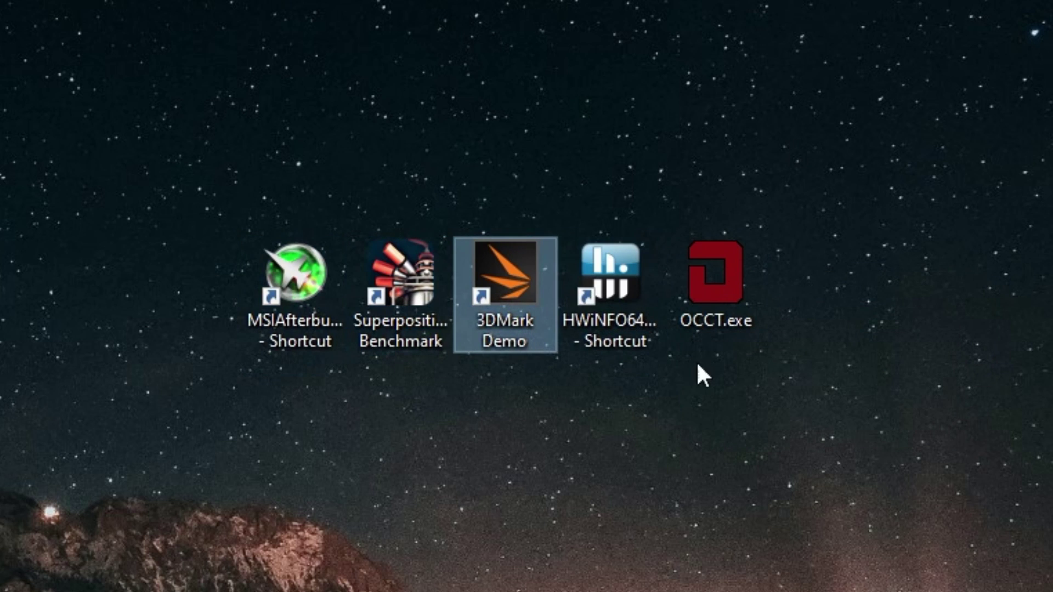
click(636, 272)
click(692, 280)
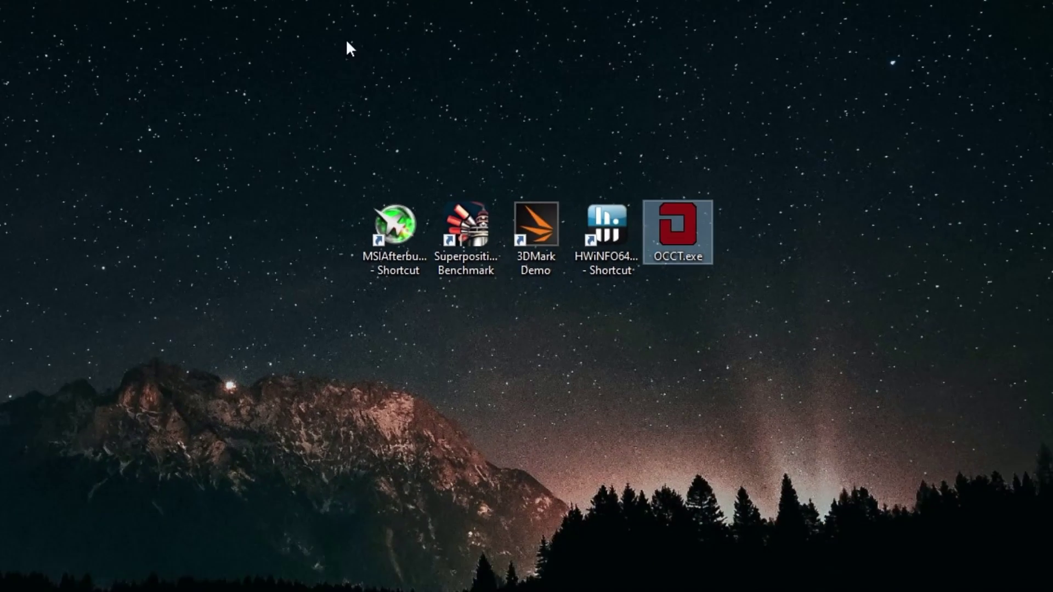
click(249, 349)
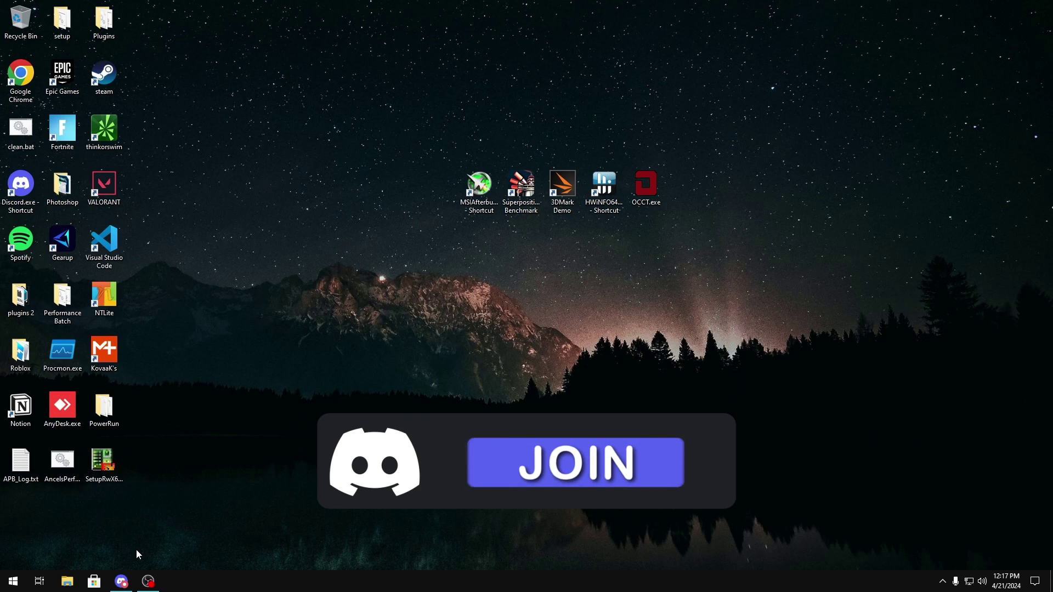
In Discord, check the overclocking channel's pinned messages and the programs channel, then minimize Discord
click(121, 582)
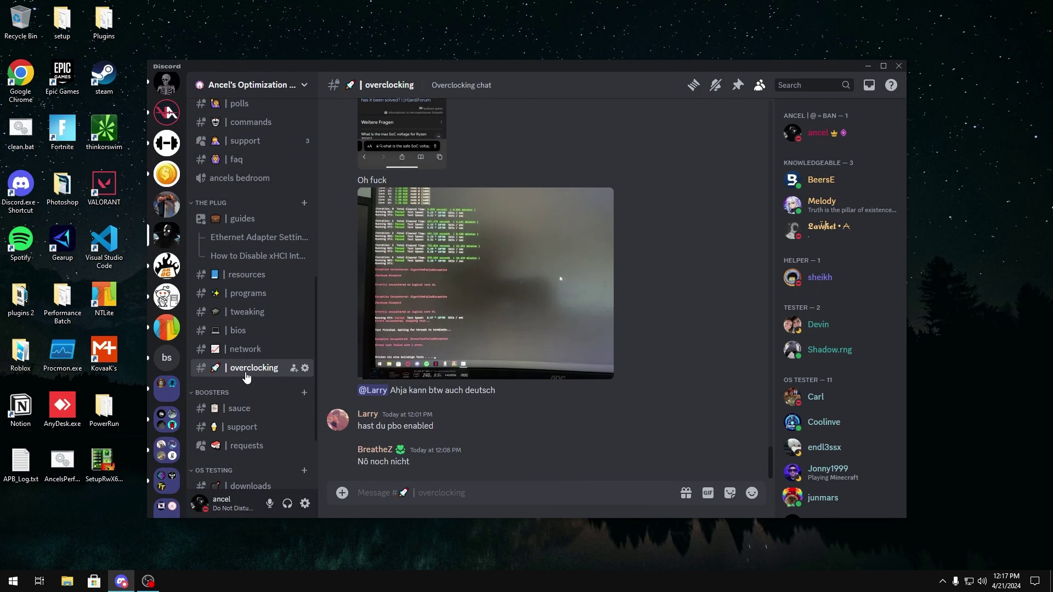
click(737, 86)
click(247, 295)
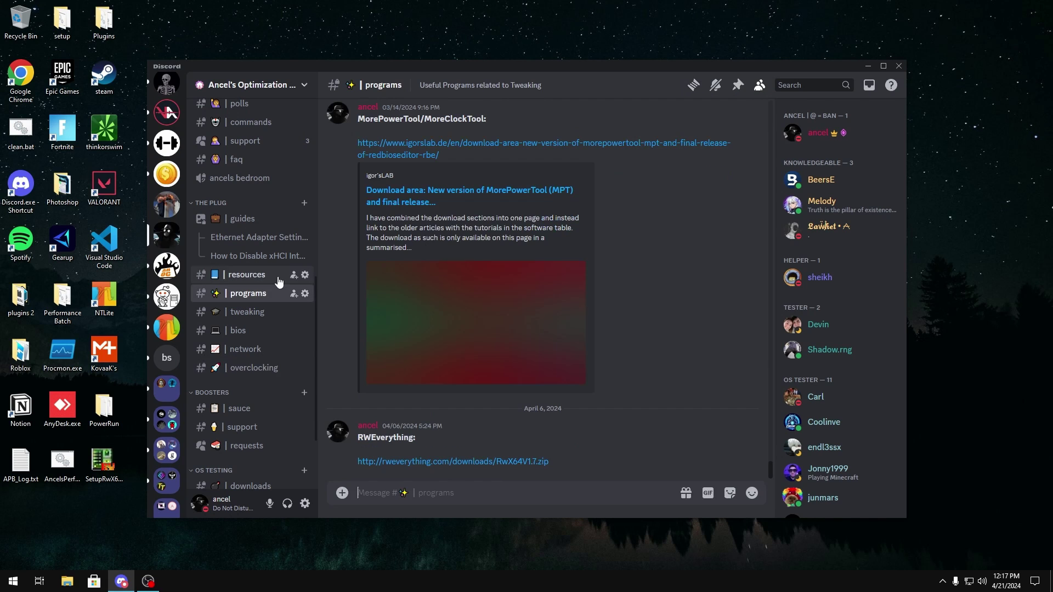
click(254, 368)
click(868, 66)
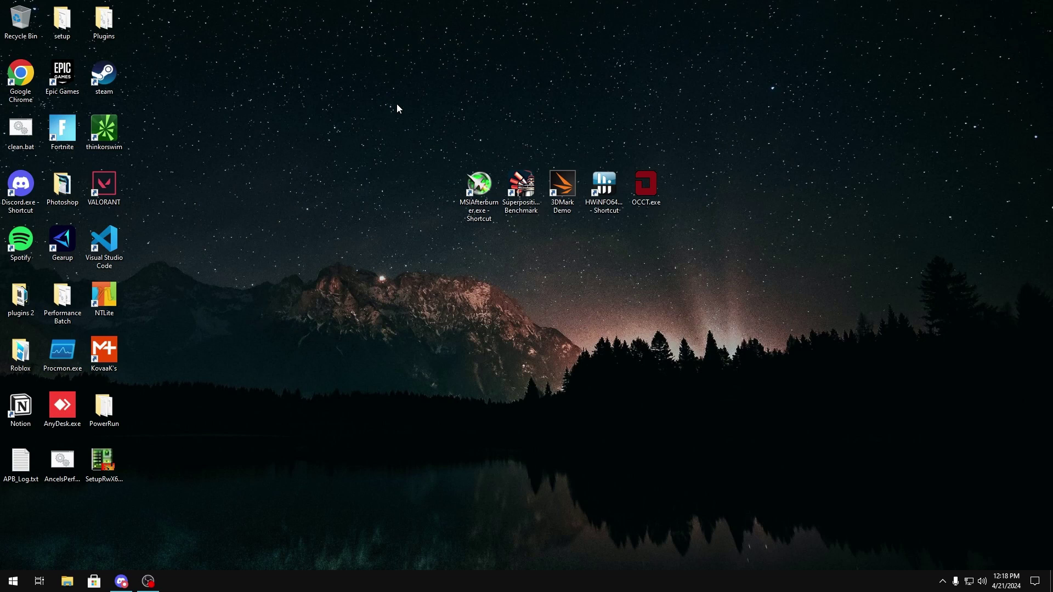
Run Afterburner as administrator; set Core Voltage +100 and Temp Limit 90, unlinked from Power Limit
right_click(488, 186)
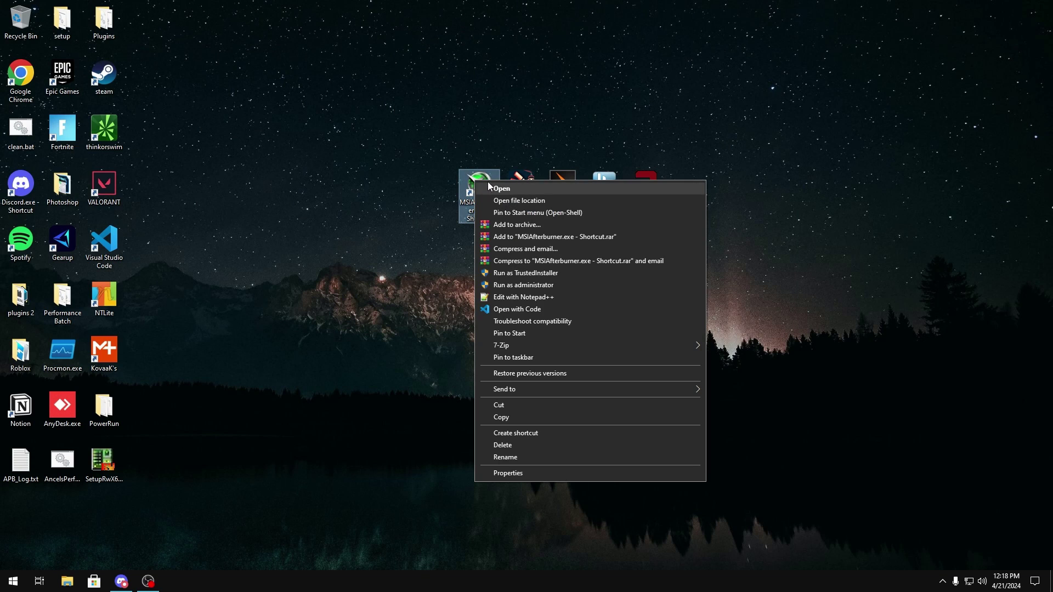
click(605, 284)
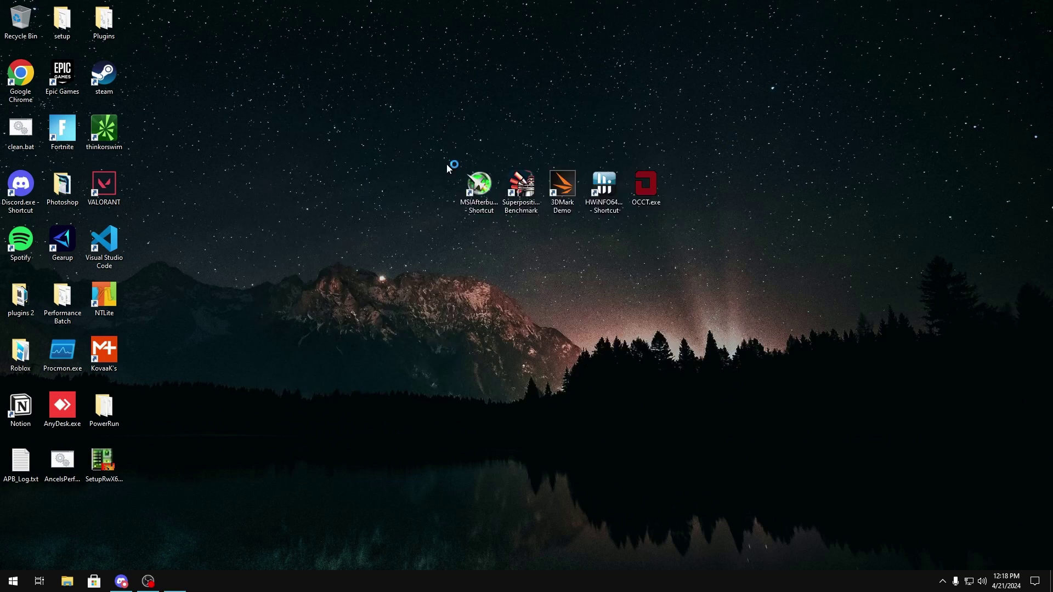
drag(445, 119, 480, 129)
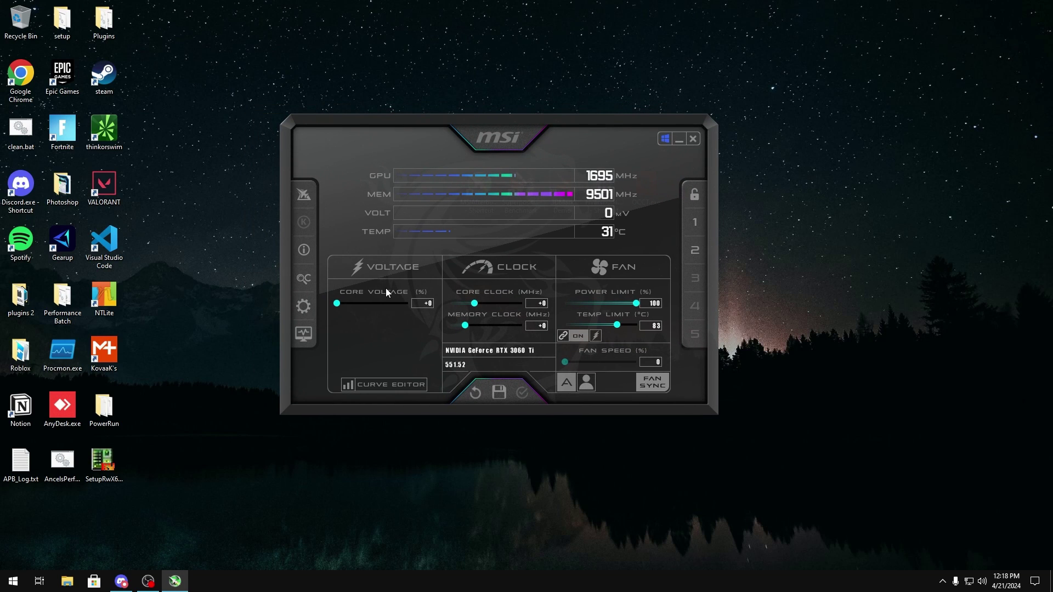
drag(338, 304, 531, 336)
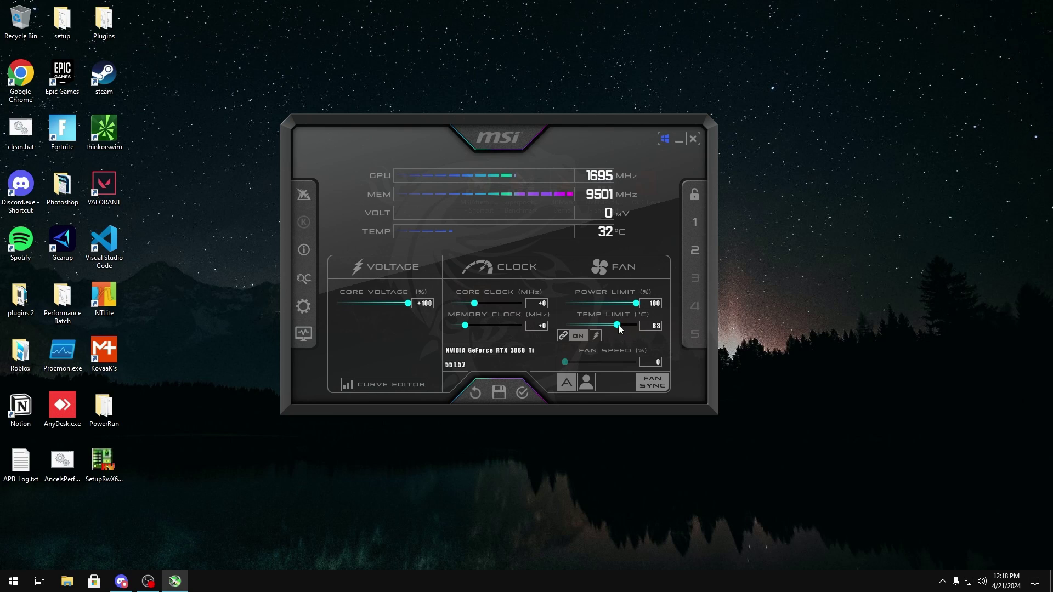
drag(617, 325, 637, 326)
click(579, 340)
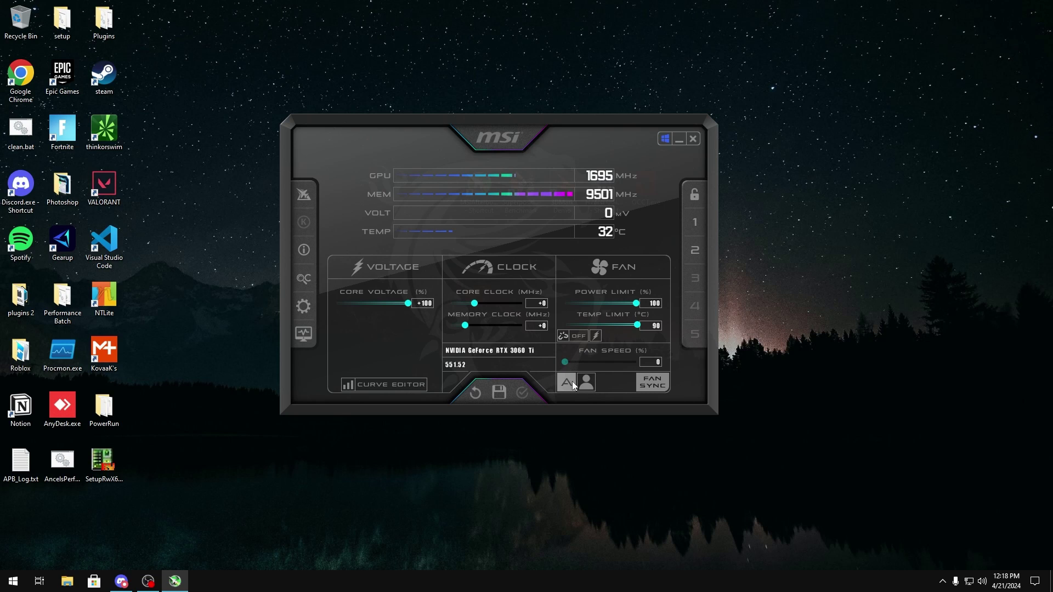
drag(488, 129, 342, 147)
Start HWiNFO64 in sensors-only mode and scroll the Sensors Status list down to the GPU readings
right_click(607, 176)
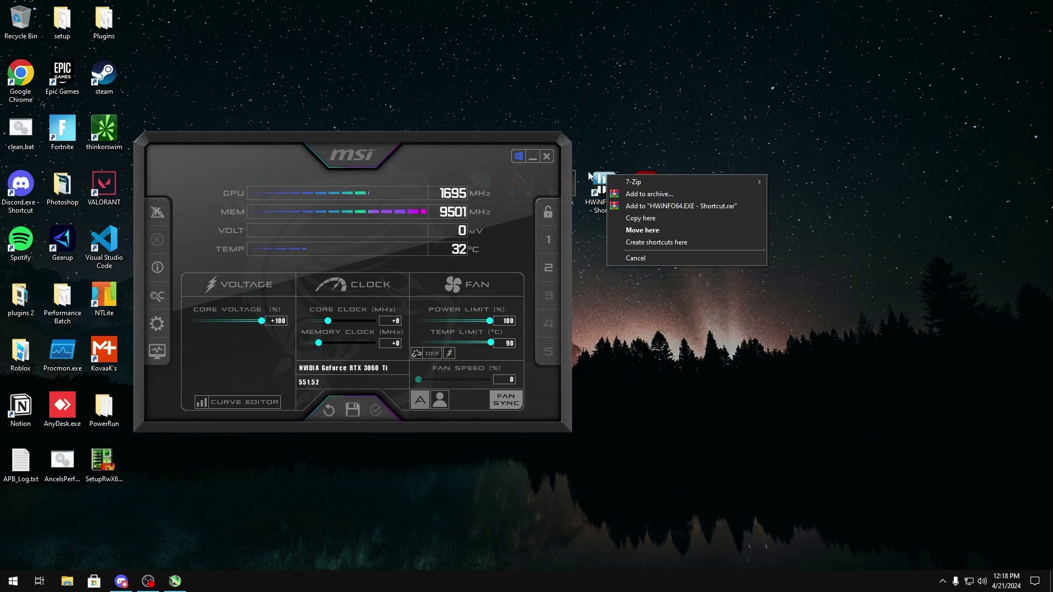
right_click(595, 175)
click(652, 277)
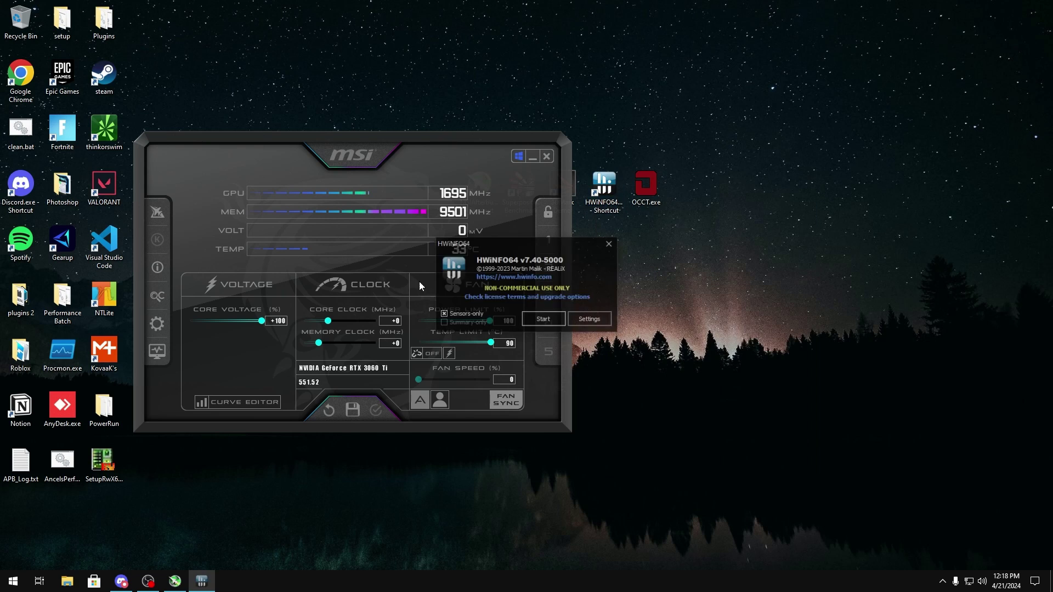
click(555, 319)
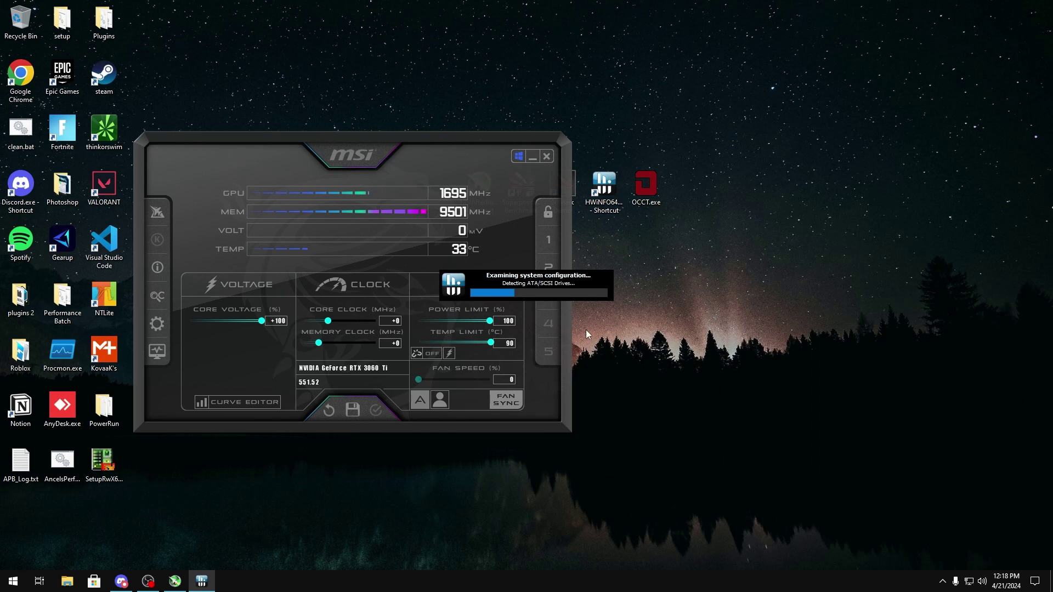
scroll(874, 255, down, 10)
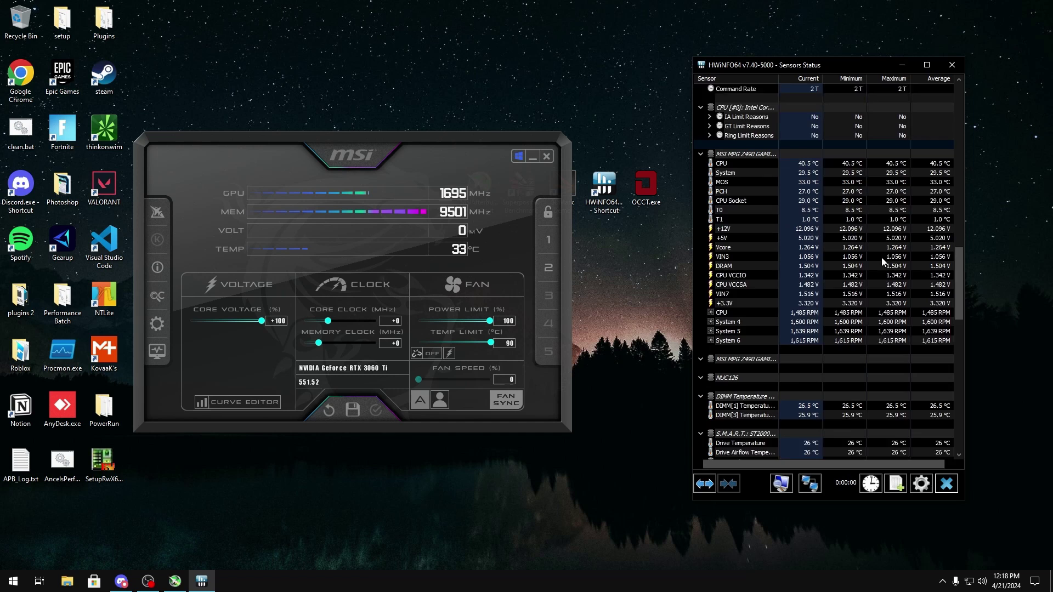
scroll(881, 257, down, 20)
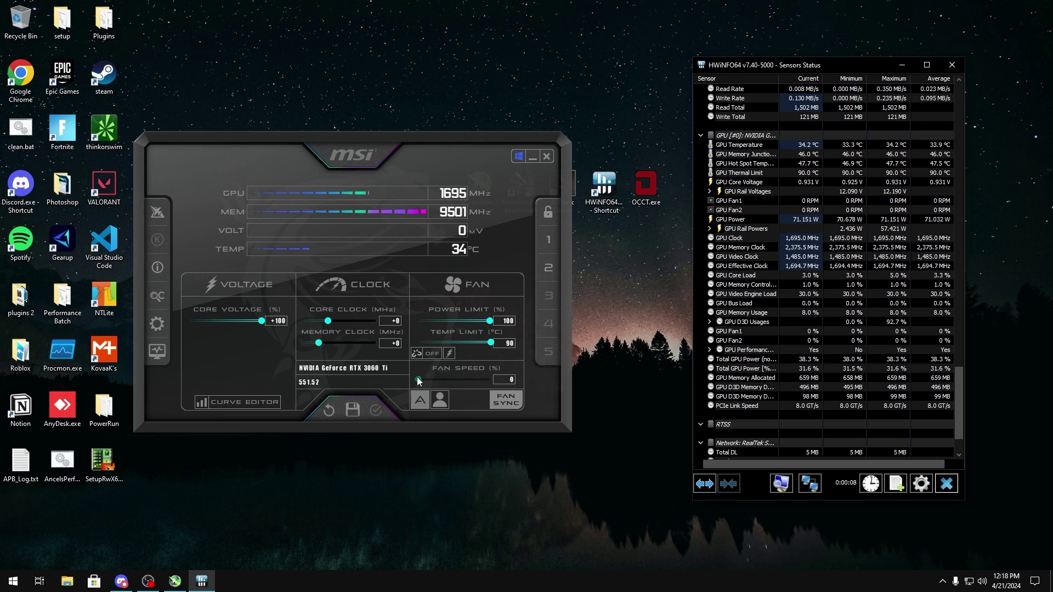
Switch the fans to manual control and apply a fixed 80% fan speed
click(422, 400)
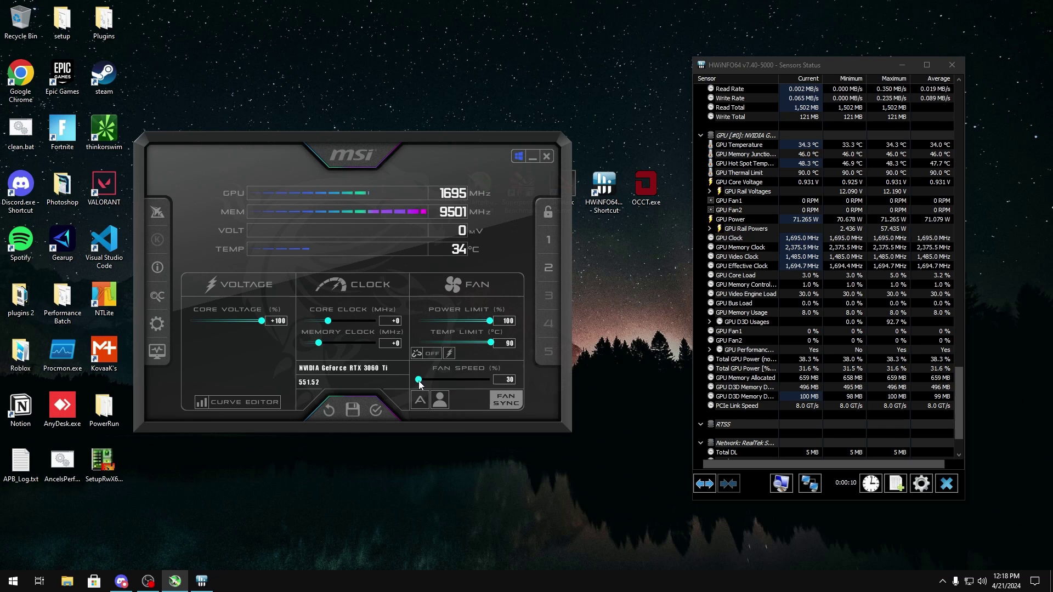
drag(419, 380, 470, 381)
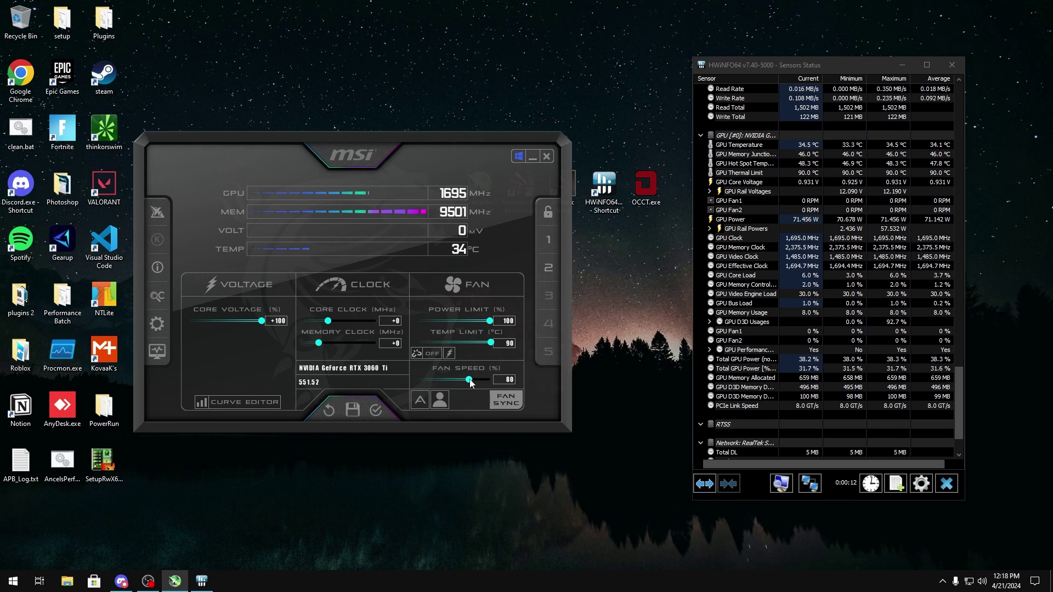
click(376, 412)
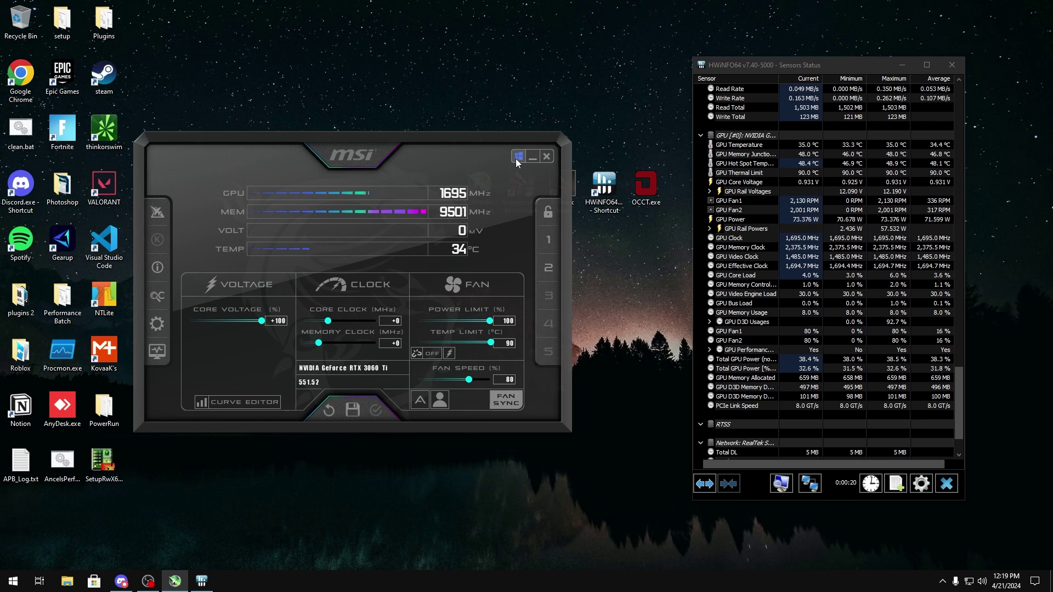
Close MSI Afterburner and the HWiNFO64 sensor window
click(548, 157)
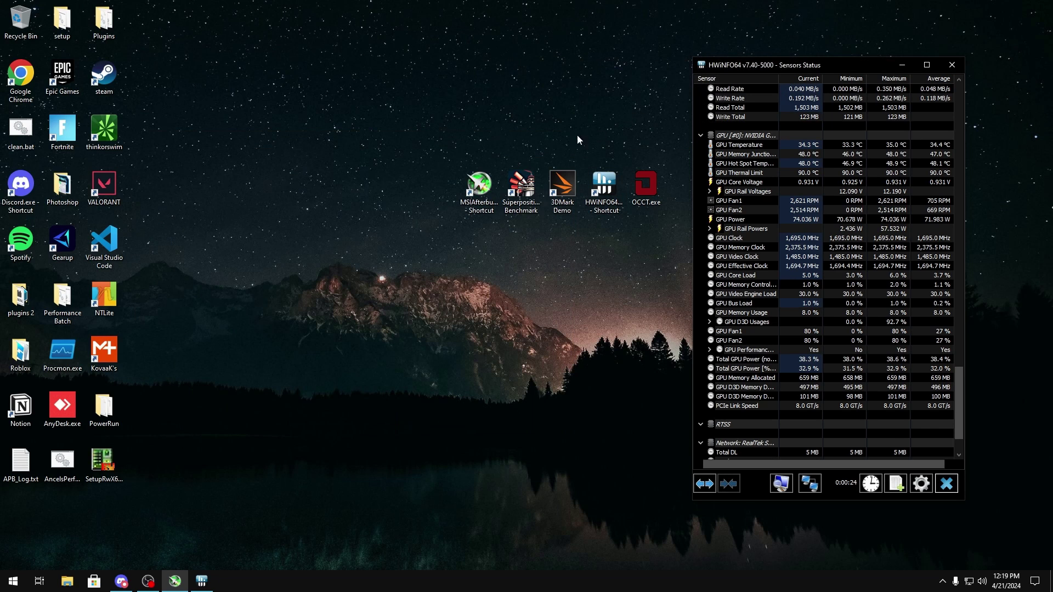
click(952, 66)
click(523, 185)
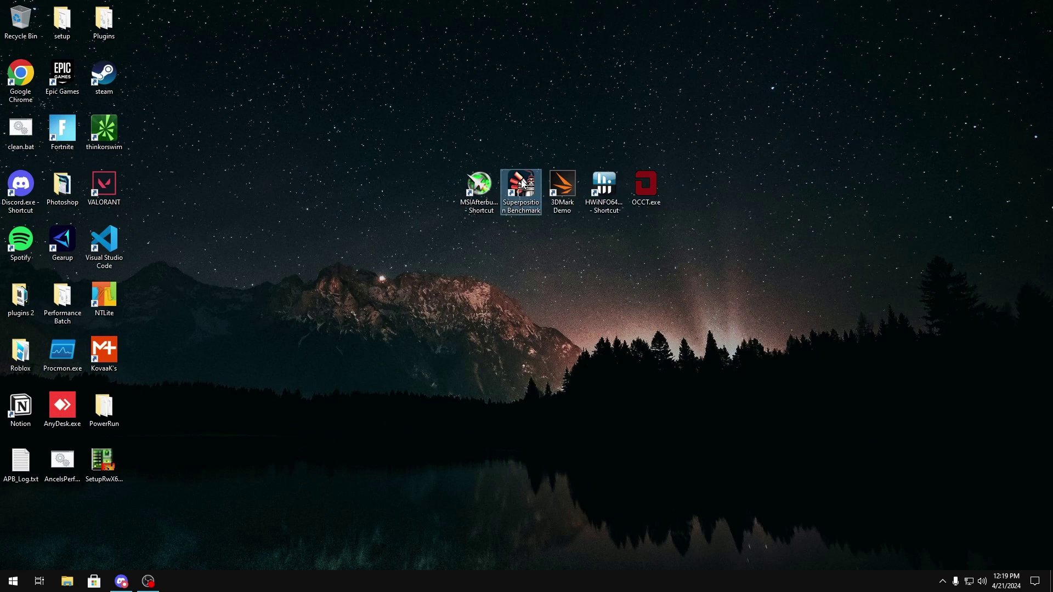
Launch Superposition as administrator, then create and open a desktop folder named 'gpu oc'
right_click(523, 185)
click(564, 284)
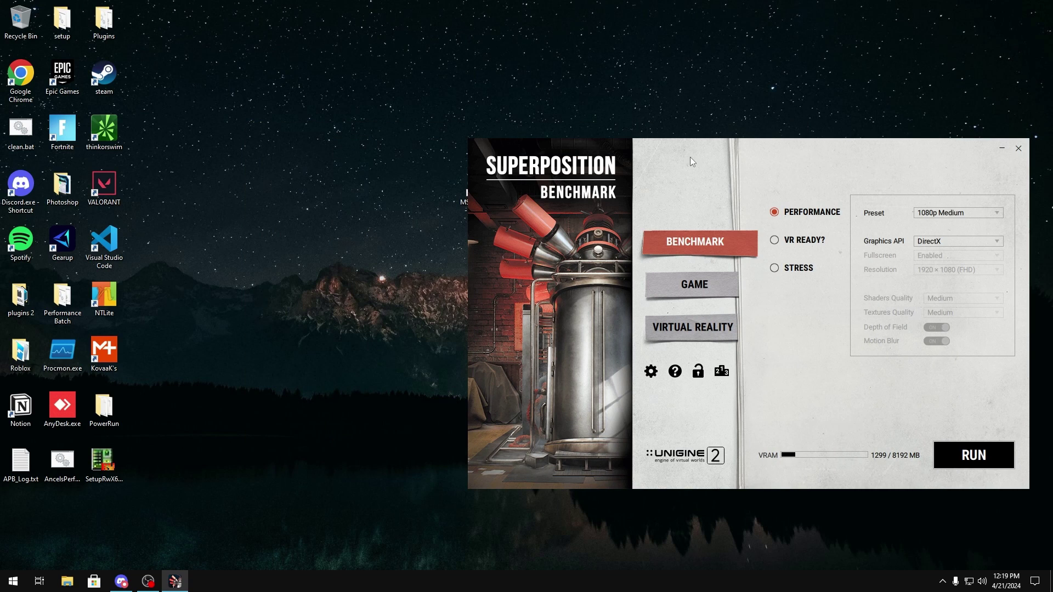
right_click(399, 192)
mouse_move(441, 279)
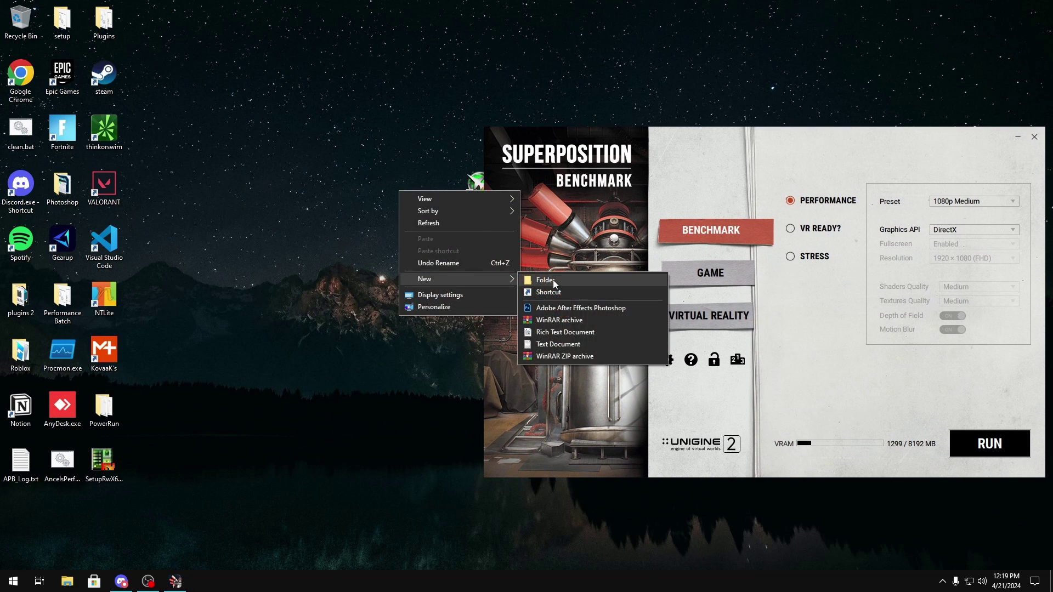
click(554, 284)
text(gpu oc)
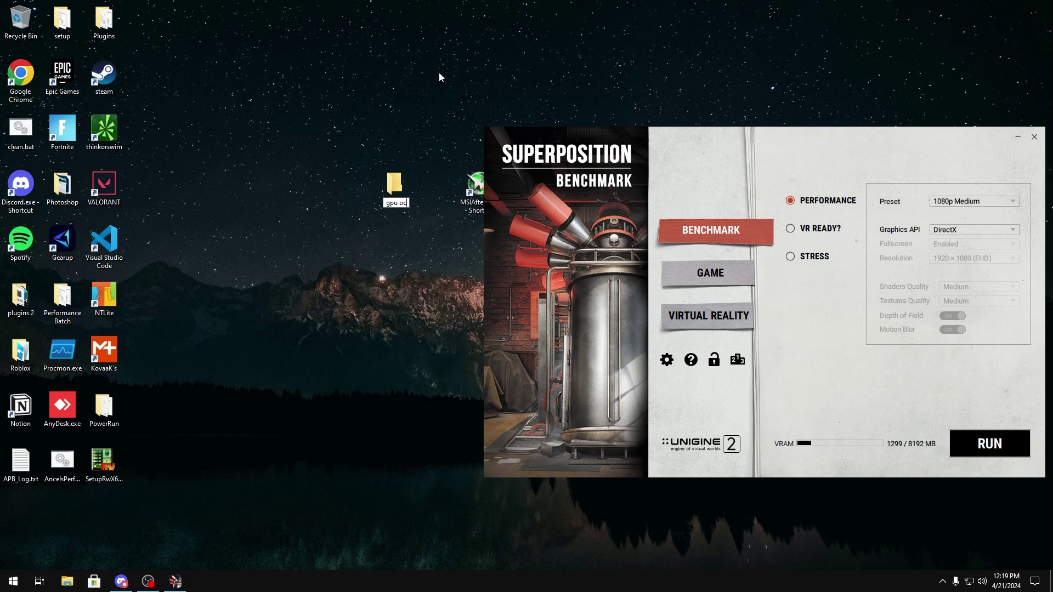
key(Return)
double_click(396, 187)
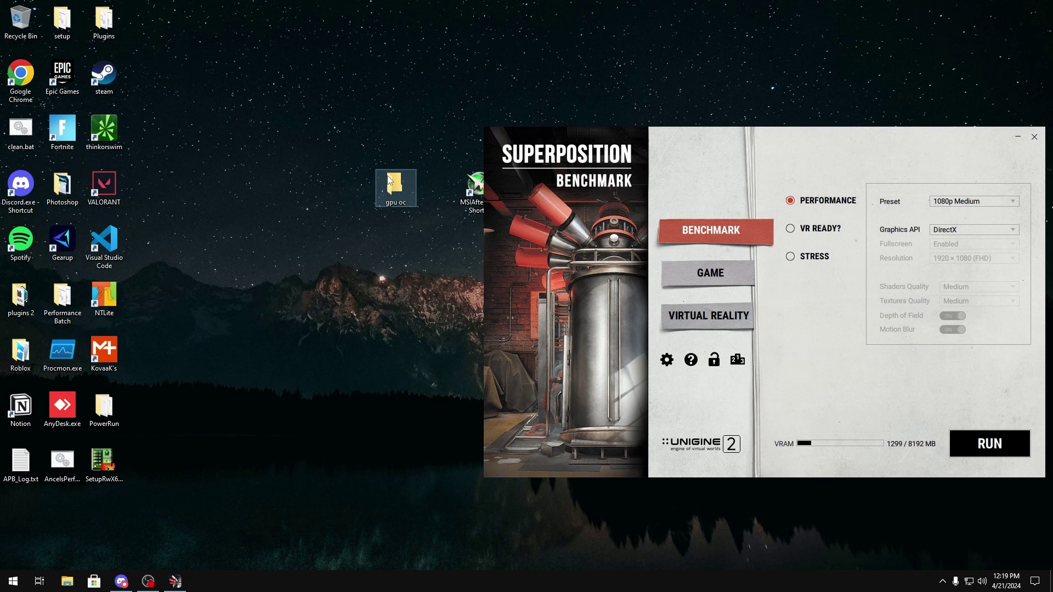
Choose the 8K Optimized preset (7680 x 4320) for the Performance benchmark
drag(866, 185, 657, 171)
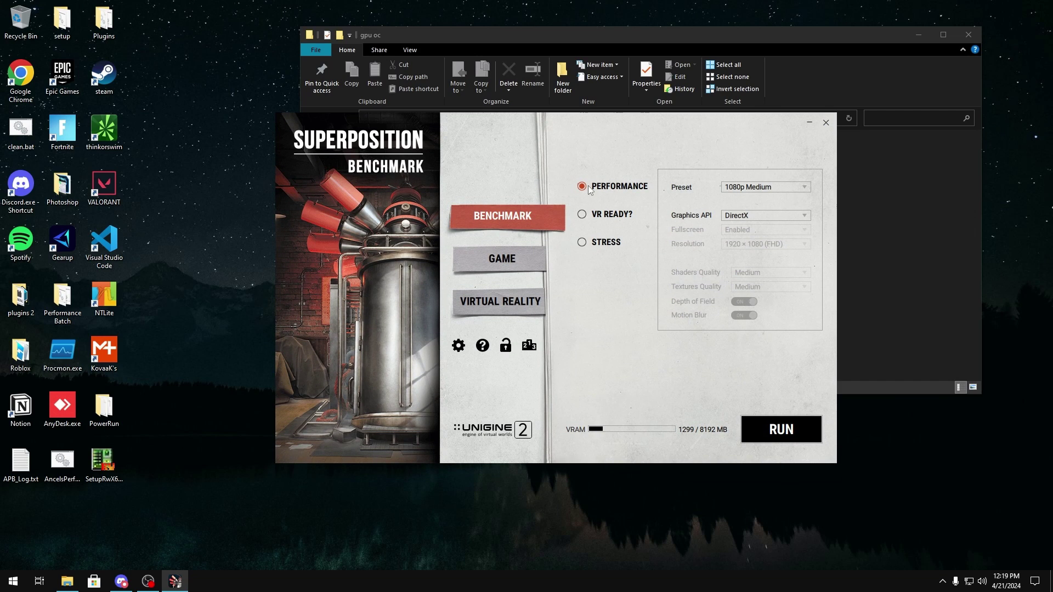
click(746, 191)
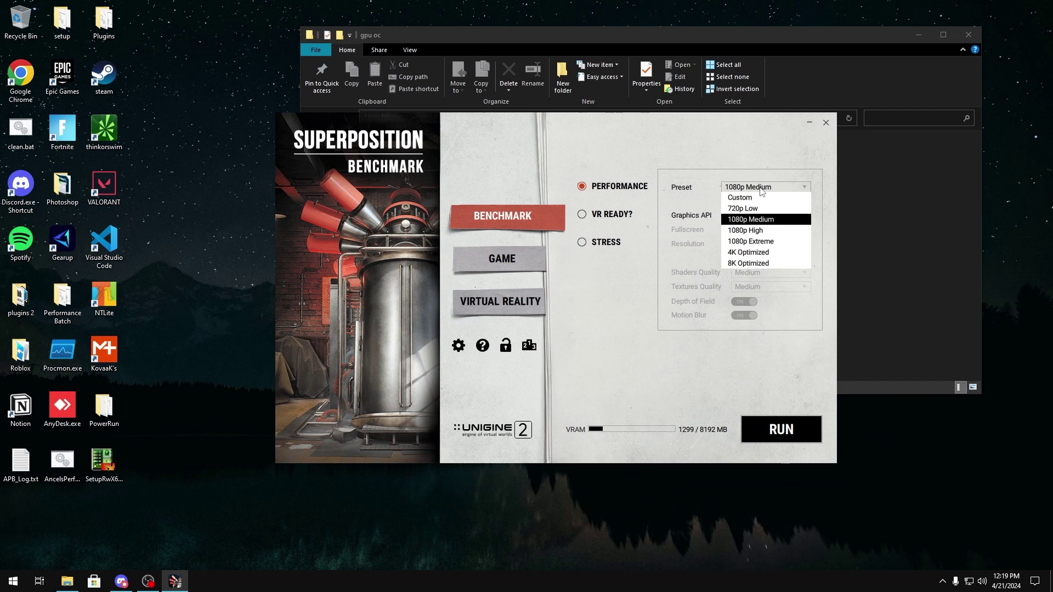
click(773, 264)
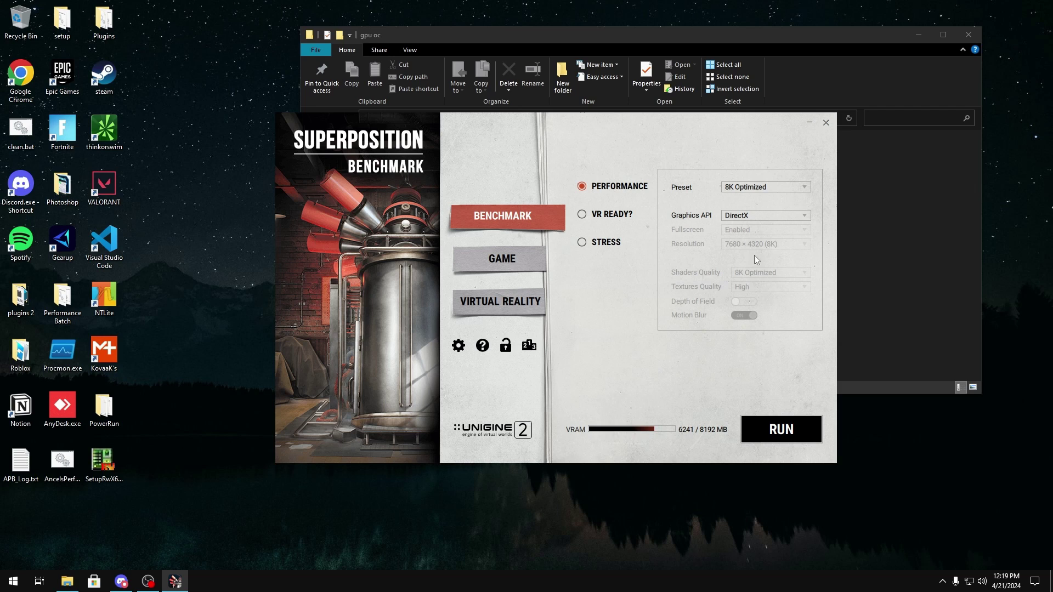
click(767, 190)
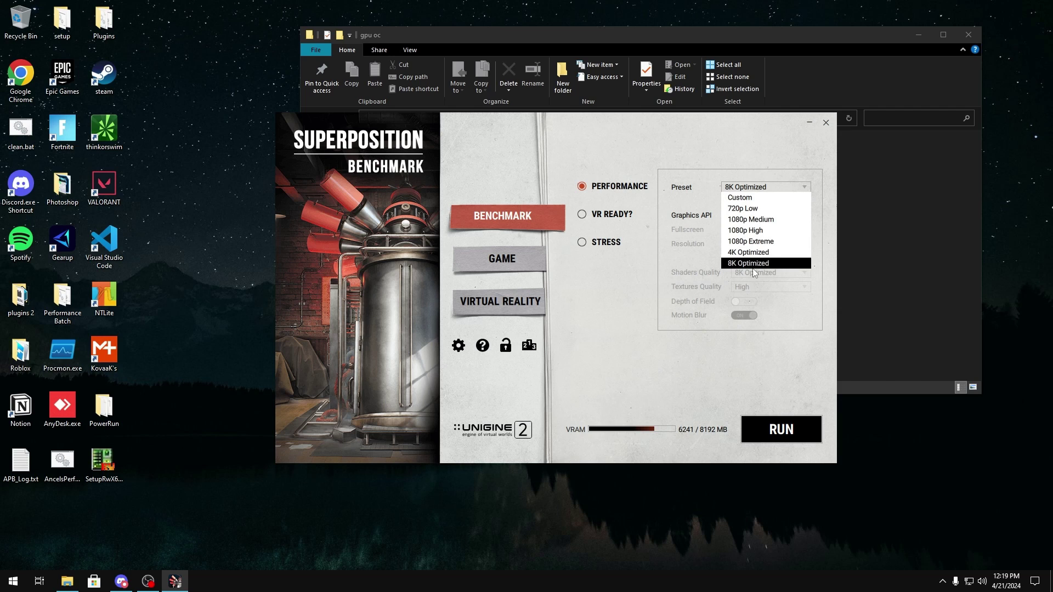
click(744, 264)
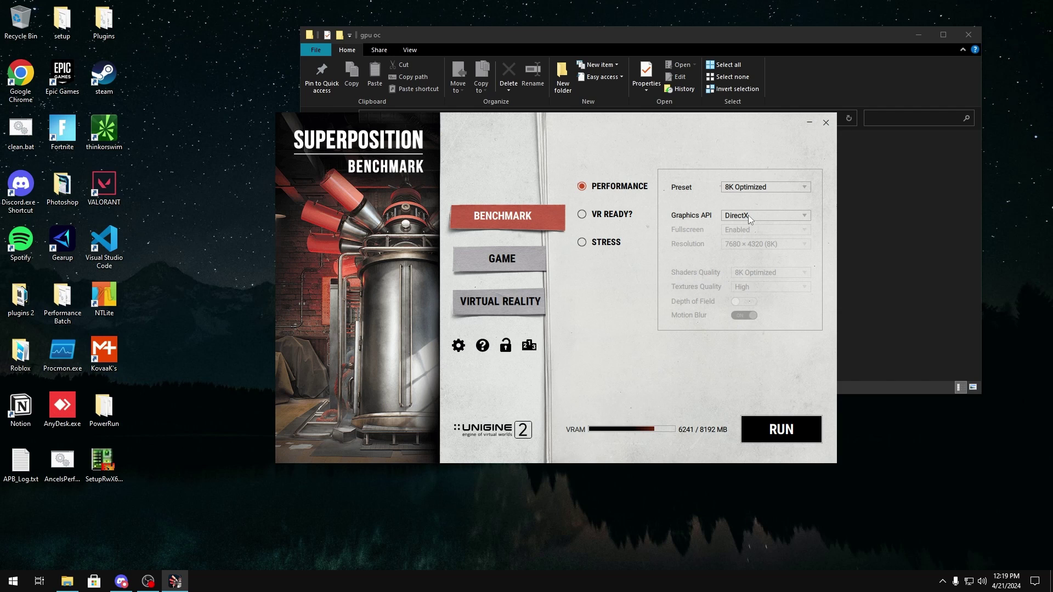
Create a folder named '8k optimized' inside gpu oc, then close the folder window
click(841, 160)
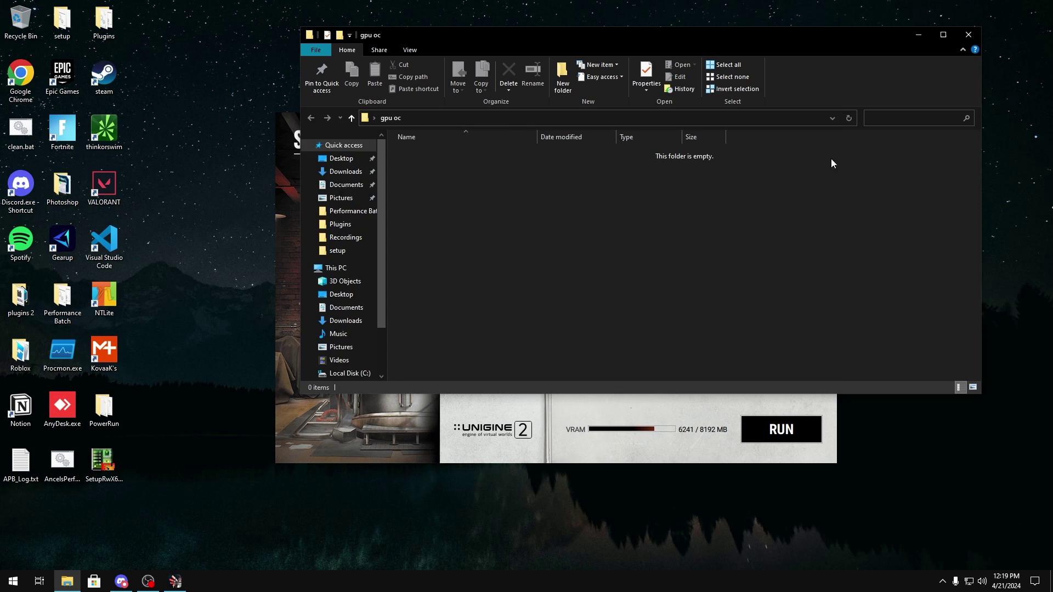
right_click(494, 185)
mouse_move(552, 319)
click(686, 319)
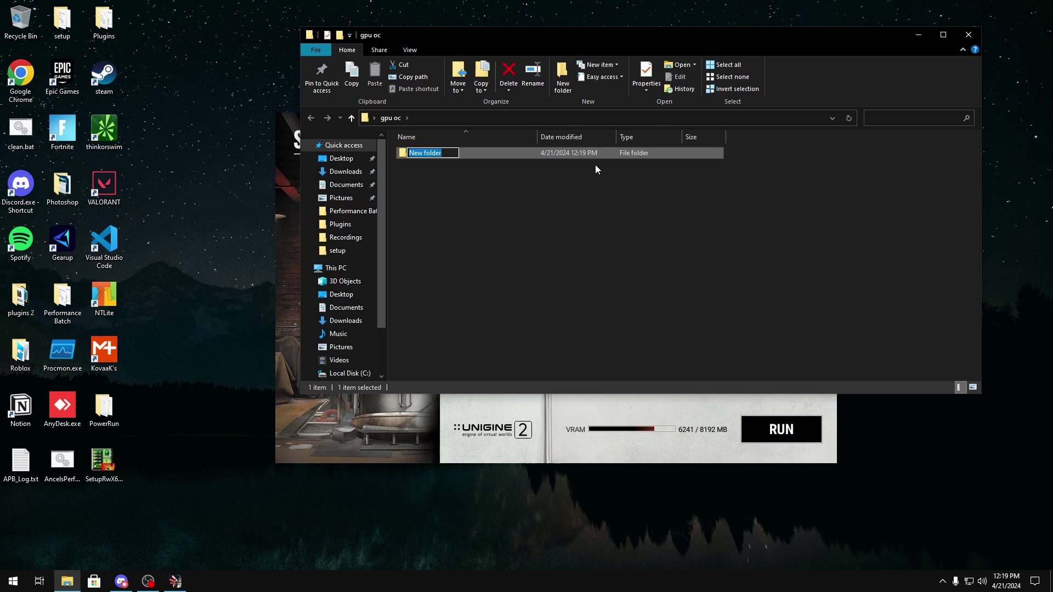
text(8k optimized)
key(Return)
click(968, 35)
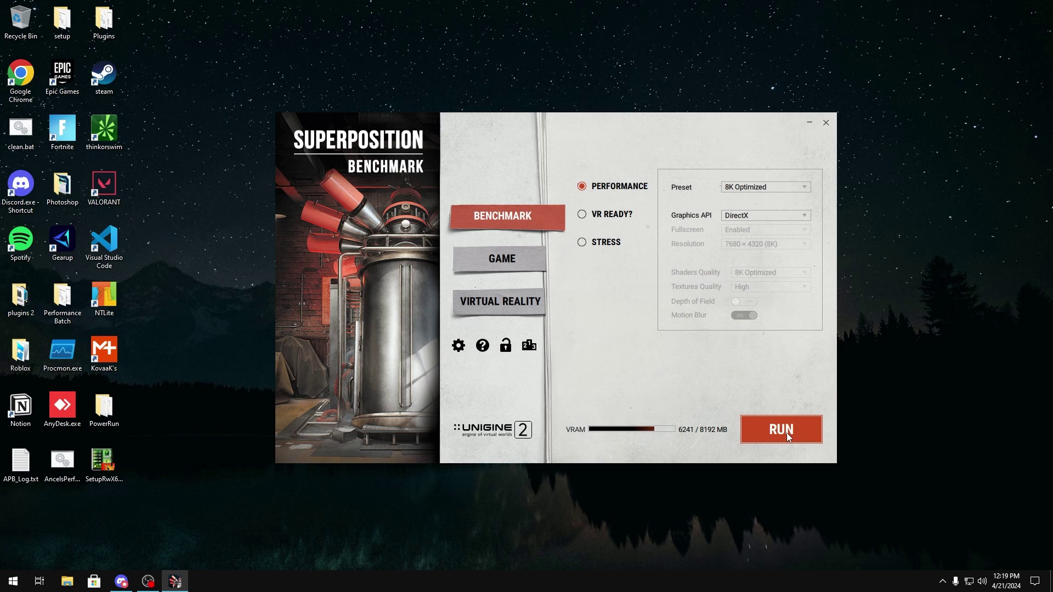
Run the 8K Optimized benchmark for a score of 4344, then open gpu oc > 8k optimized
click(786, 433)
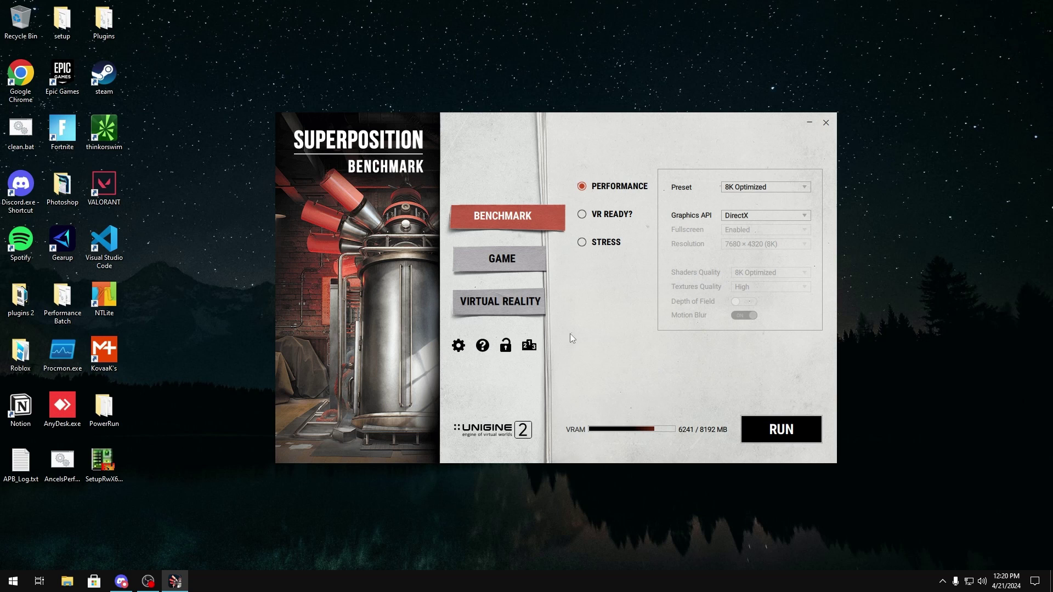
click(760, 429)
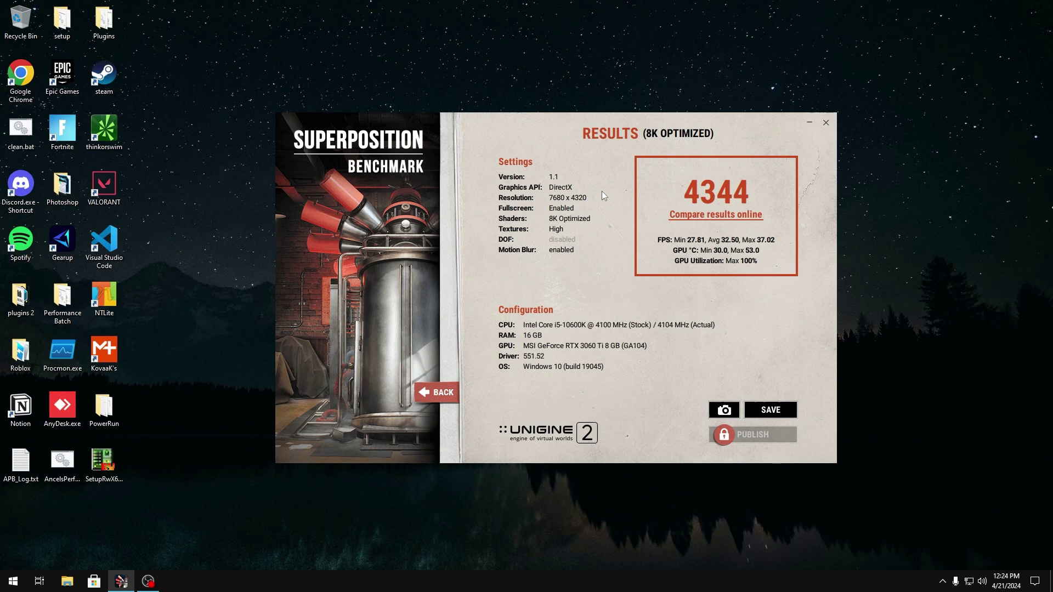
click(809, 127)
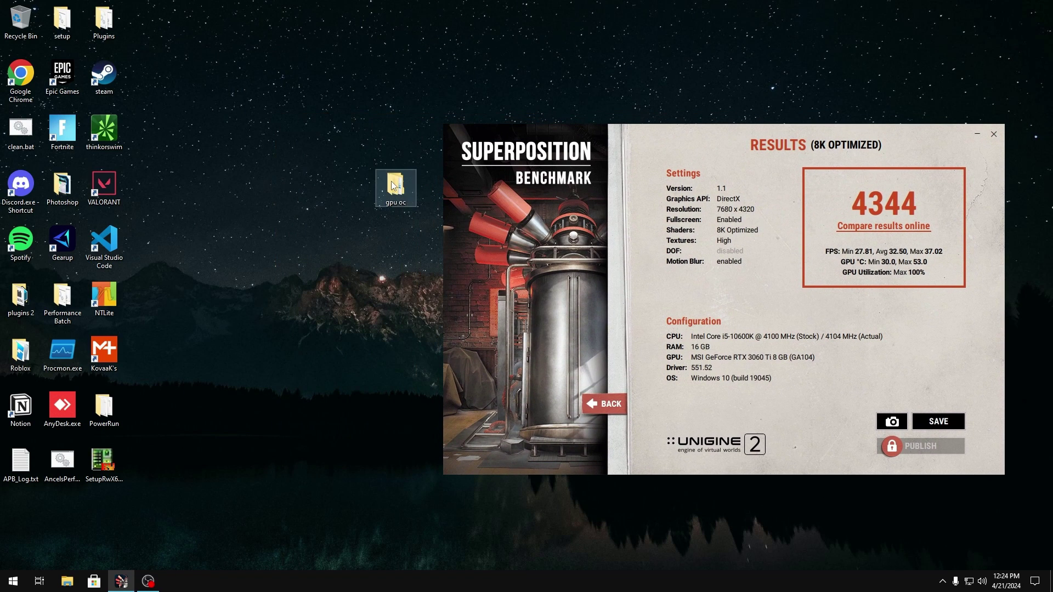
double_click(395, 183)
double_click(460, 157)
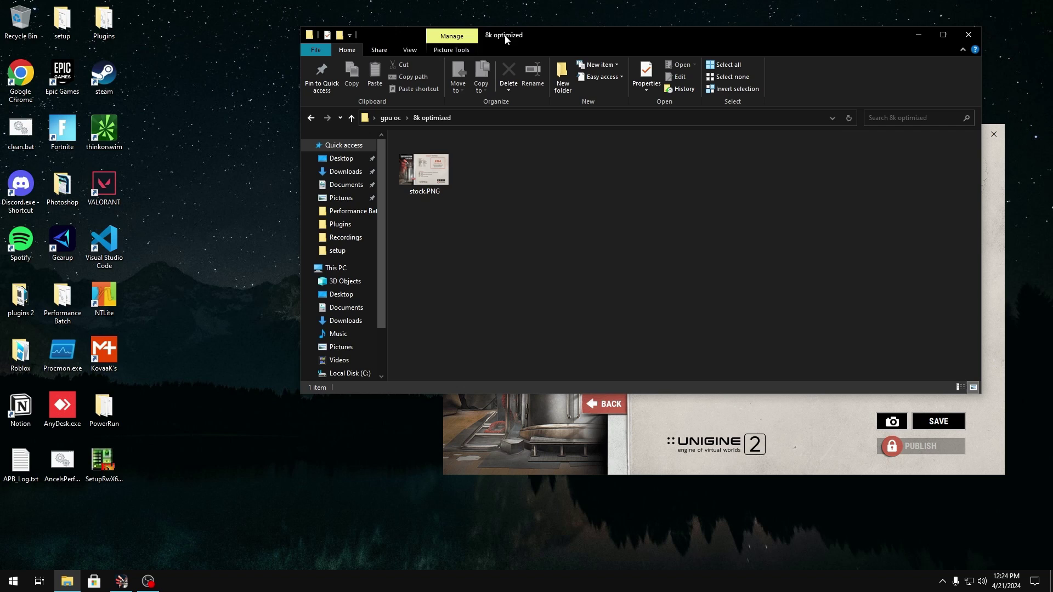
Back in gpu oc, add a new folder named 'timespy' beside 8k optimized
click(310, 118)
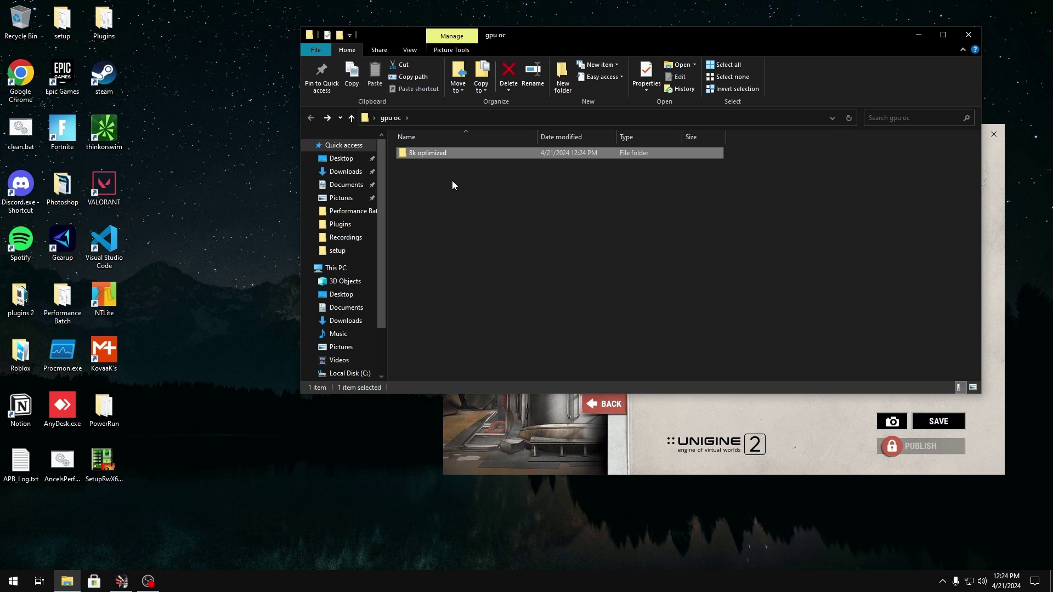
click(452, 185)
right_click(443, 185)
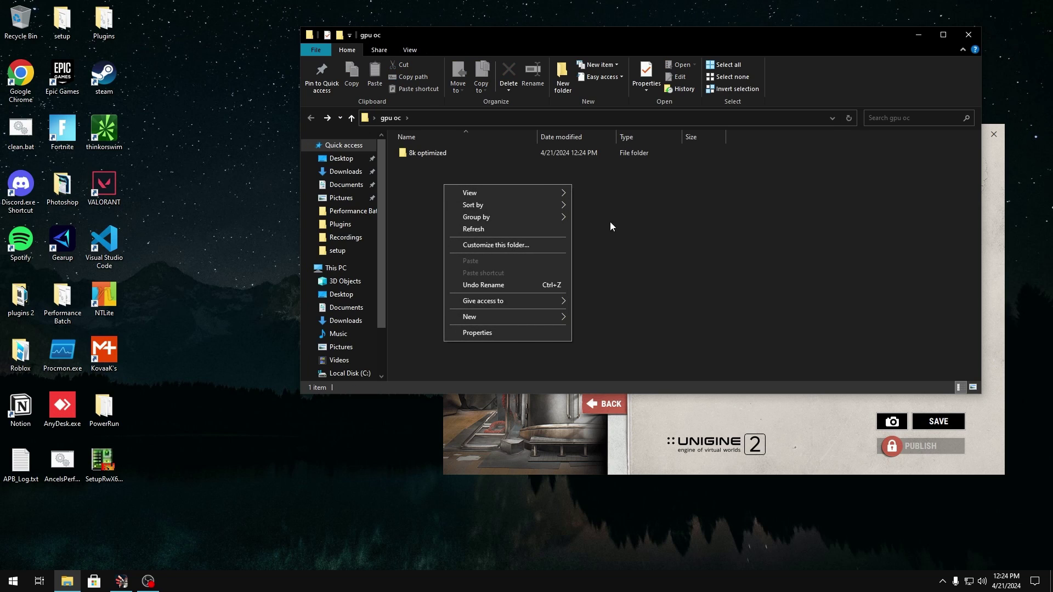
mouse_move(495, 316)
click(595, 318)
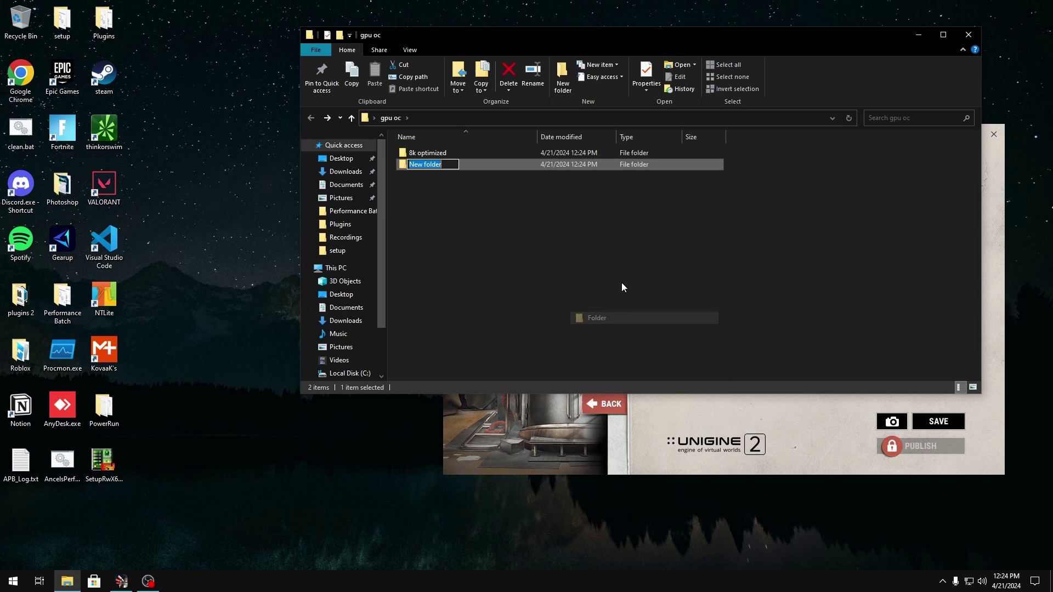
text(timespy)
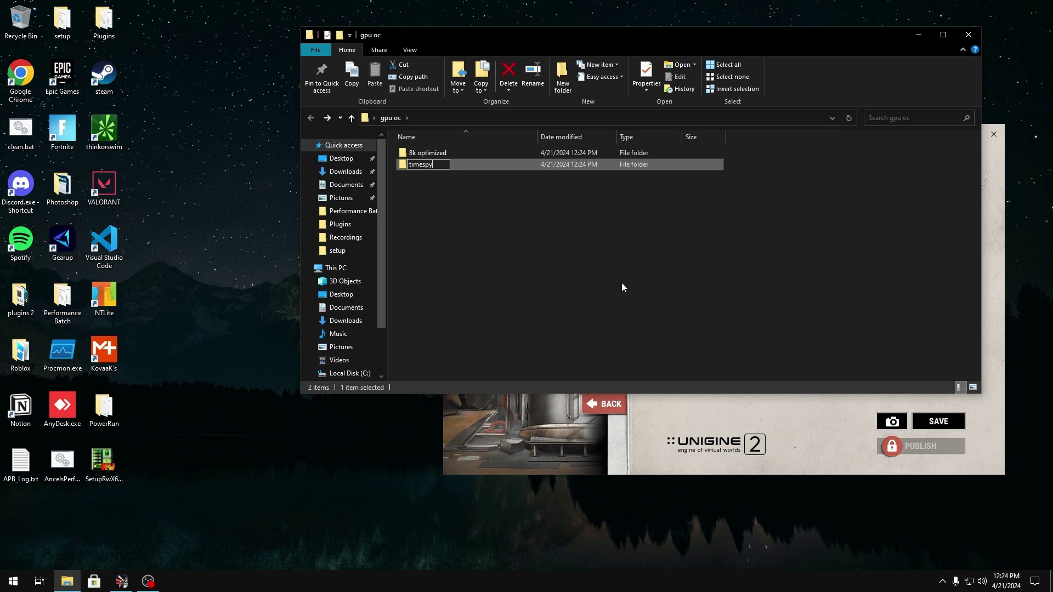
key(Return)
drag(807, 38, 740, 61)
Close the gpu oc folder and Superposition results windows, then launch 3DMark Demo
click(904, 57)
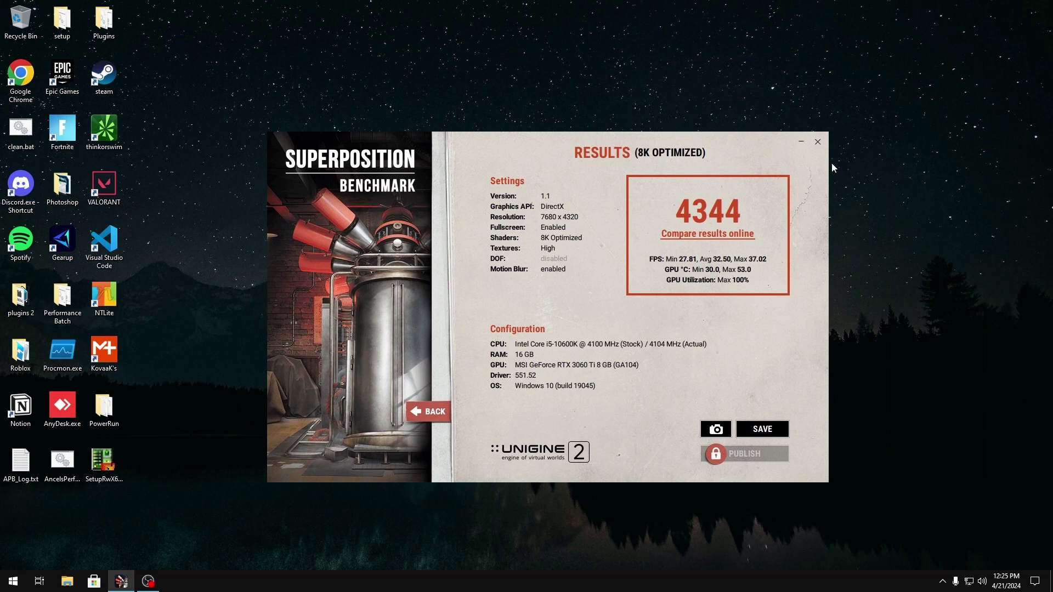
click(817, 142)
double_click(562, 187)
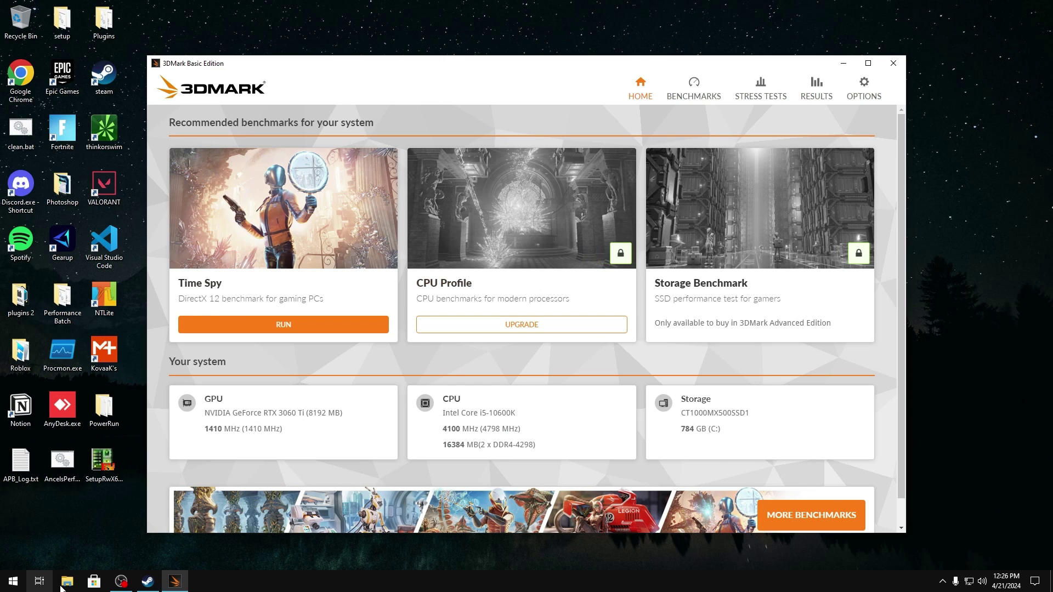
Close Steam and view stock.PNG in gpu oc > timespy, showing the stock Time Spy score 11 823
click(147, 581)
click(860, 76)
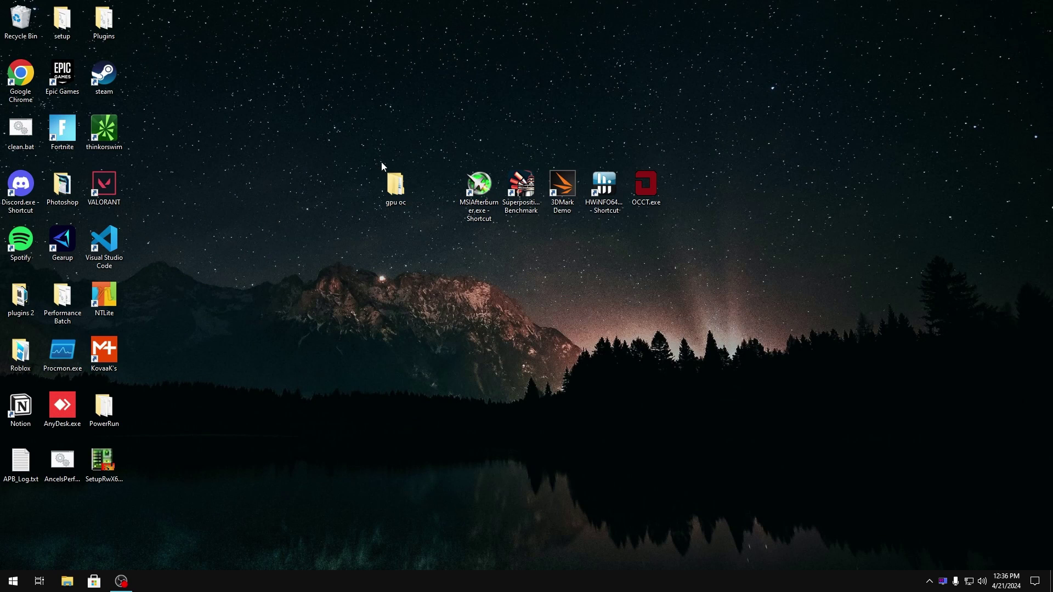
double_click(395, 186)
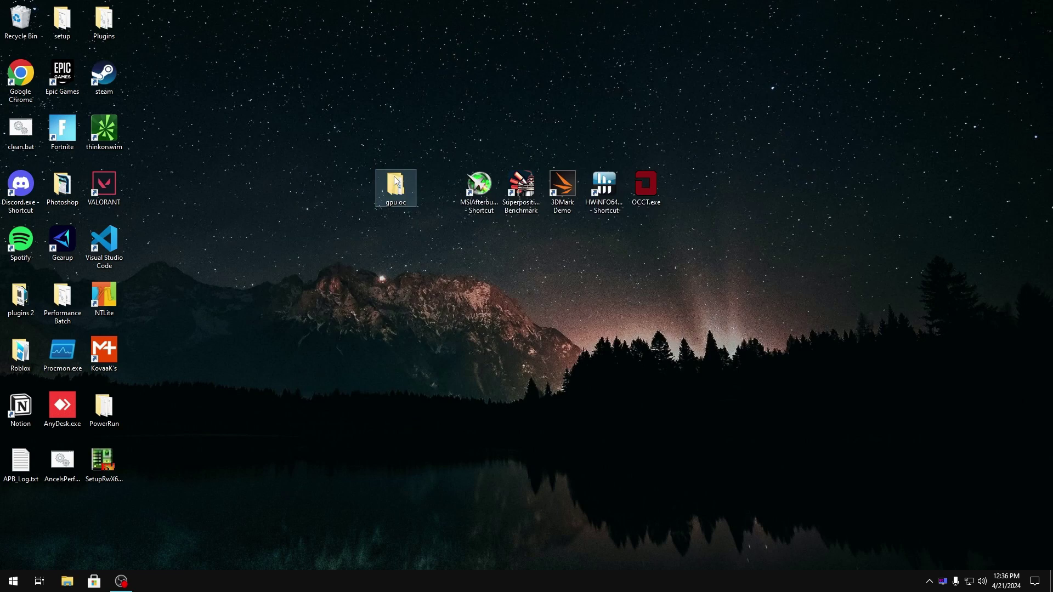
double_click(361, 192)
double_click(368, 199)
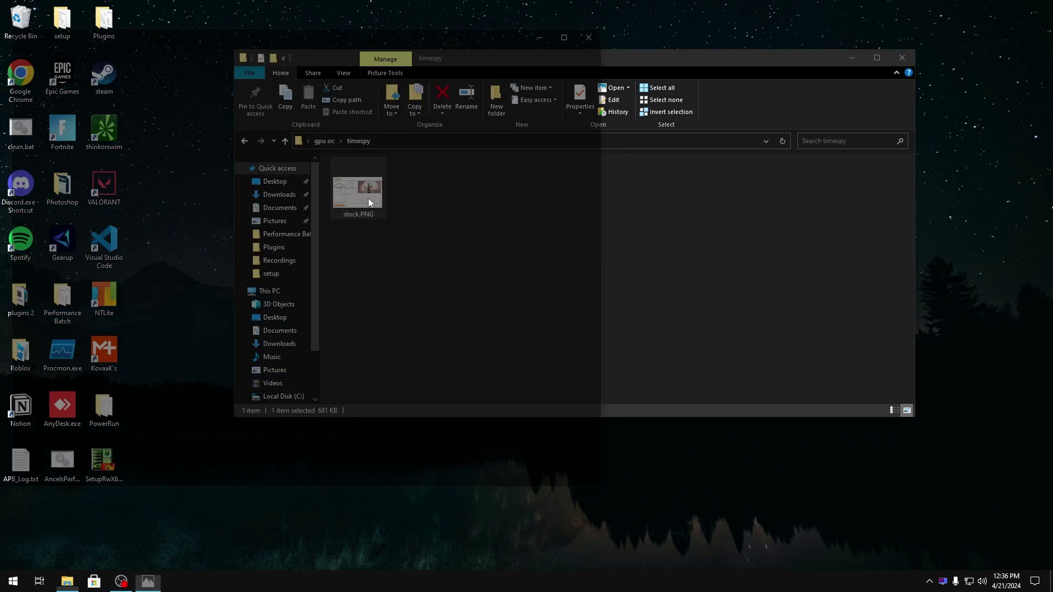
Close the photo viewer and timespy folder, then relaunch MSI Afterburner as administrator
drag(364, 38, 453, 42)
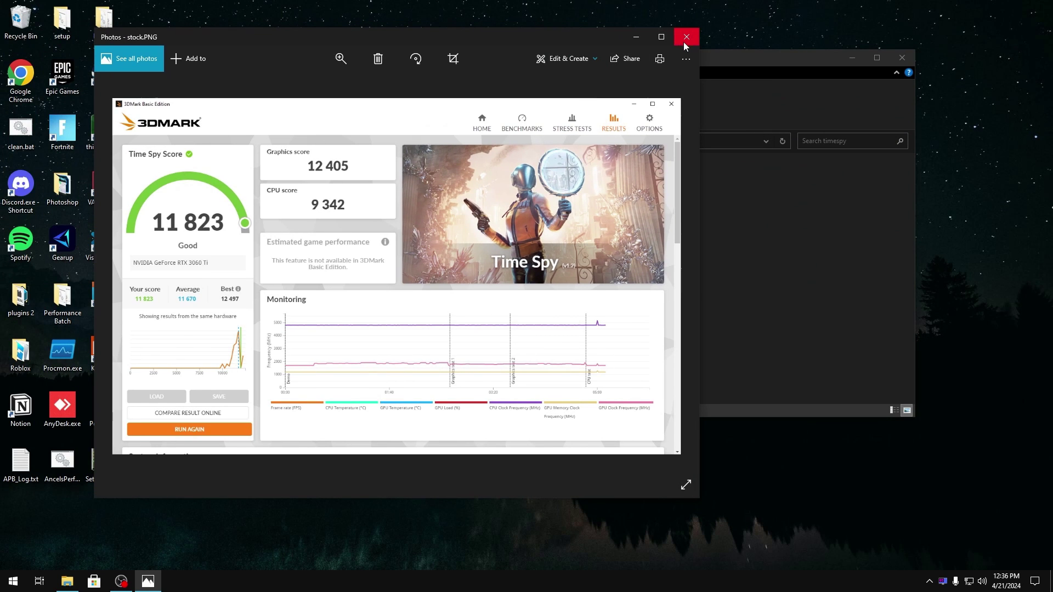
click(686, 37)
click(903, 57)
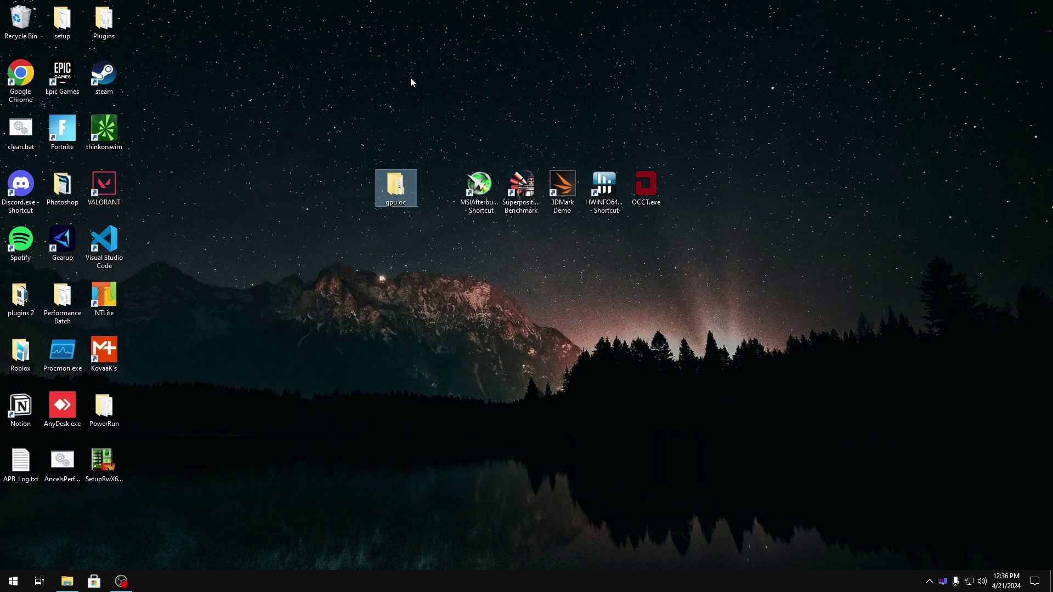
click(476, 181)
right_click(474, 176)
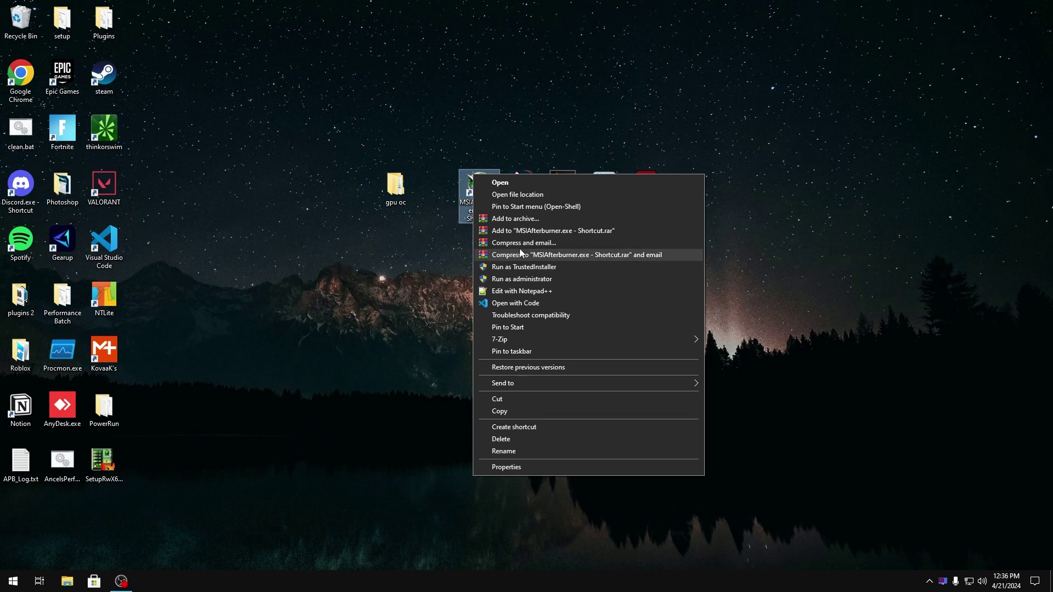
click(515, 278)
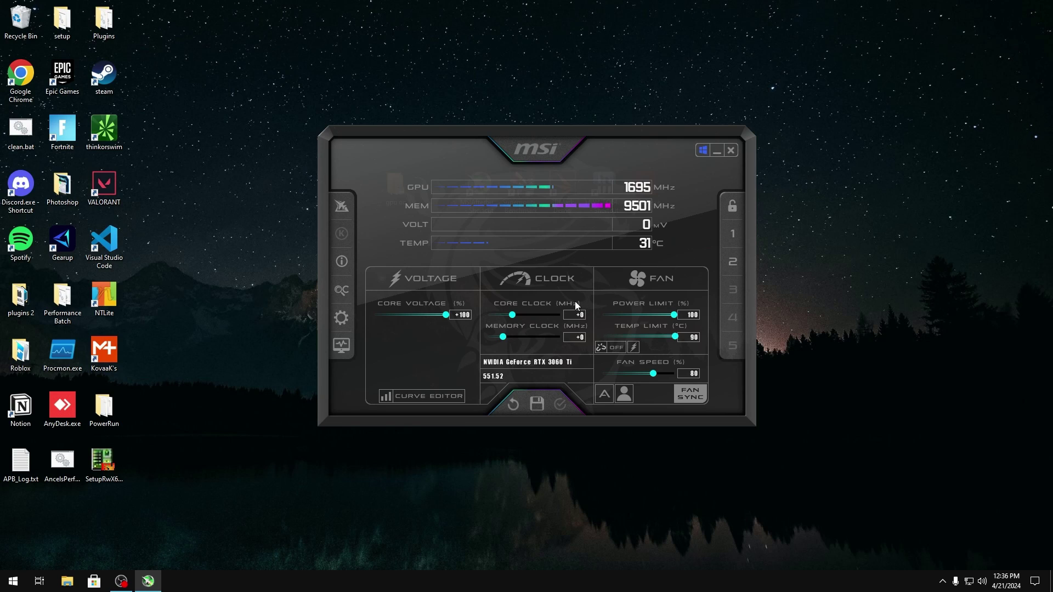
Enter a +50 MHz core clock offset, apply it, and close Afterburner
click(572, 317)
text(50)
key(Return)
click(560, 404)
click(732, 151)
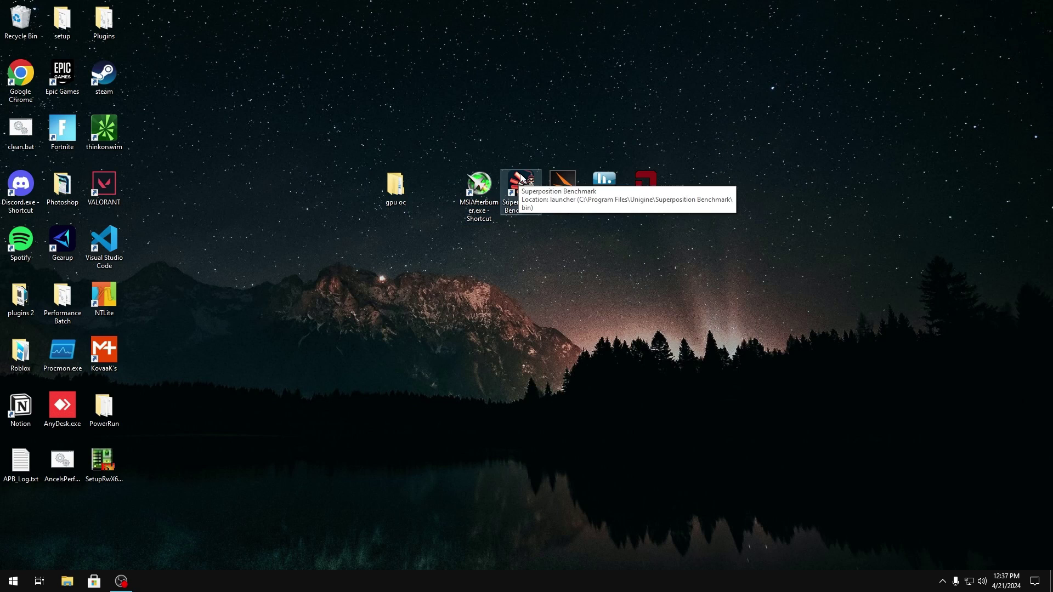
Move 50 core.PNG from the timespy folder into the 8k optimized folder
double_click(393, 187)
click(902, 58)
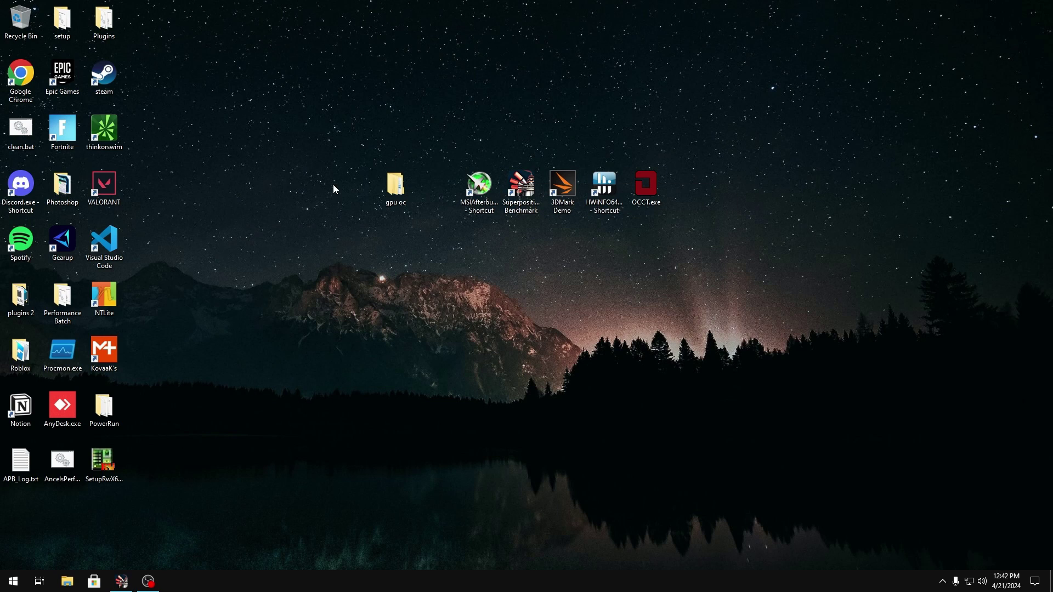
double_click(400, 187)
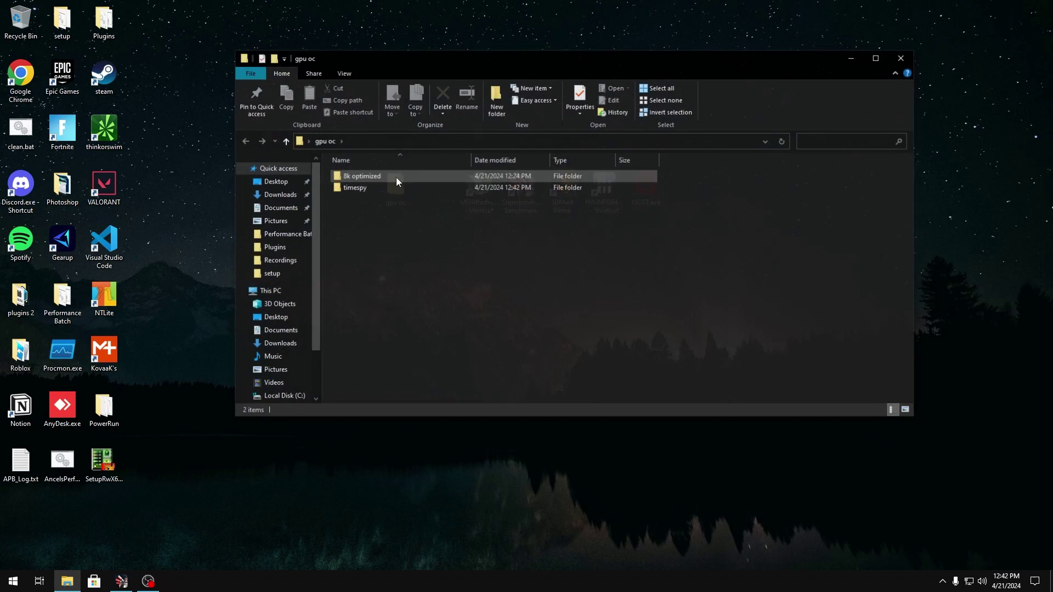
double_click(417, 175)
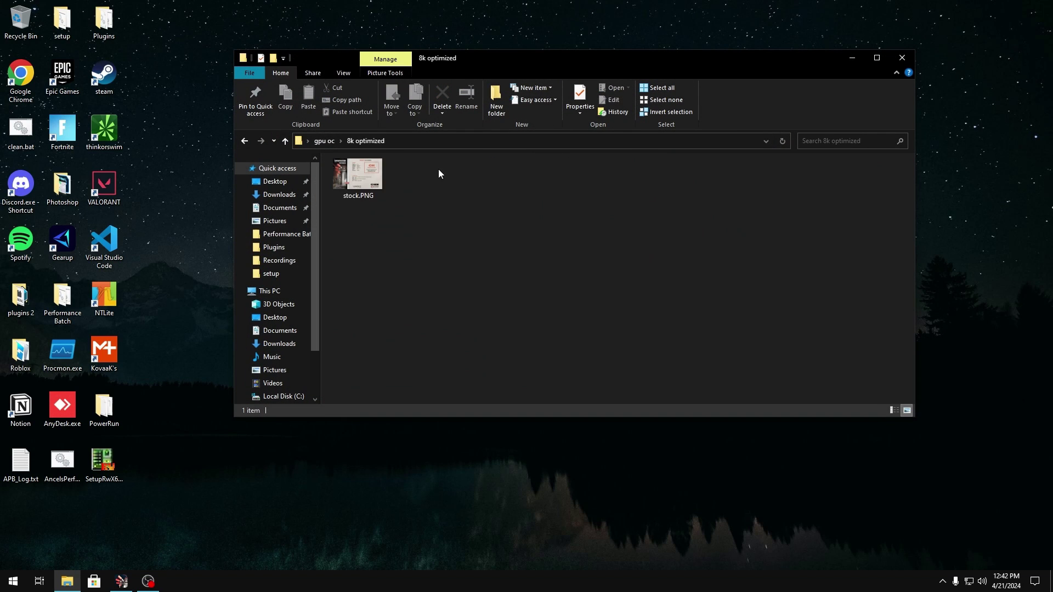
click(325, 141)
double_click(362, 187)
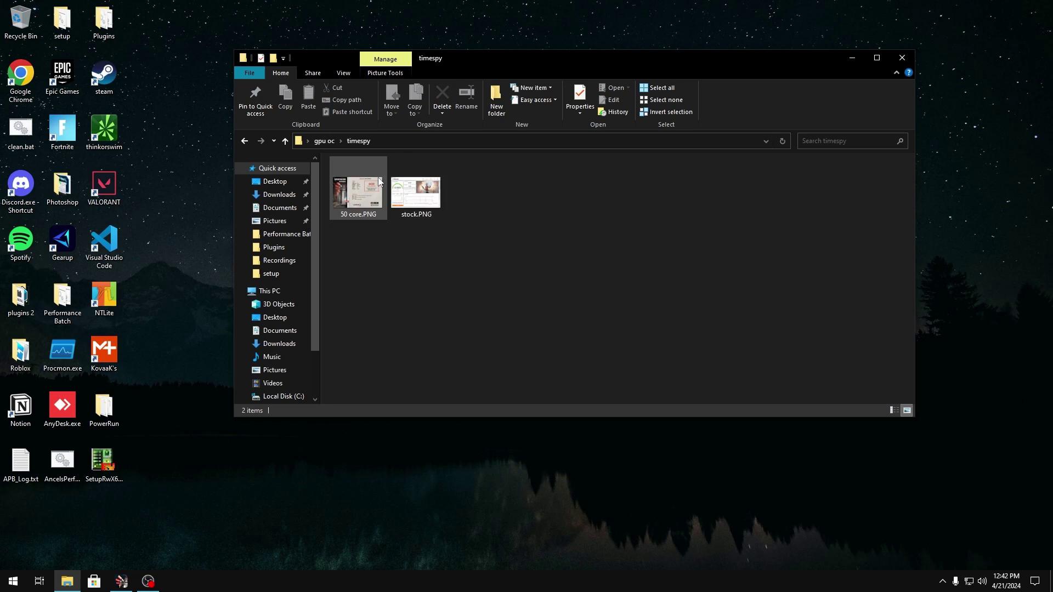
drag(361, 194, 324, 141)
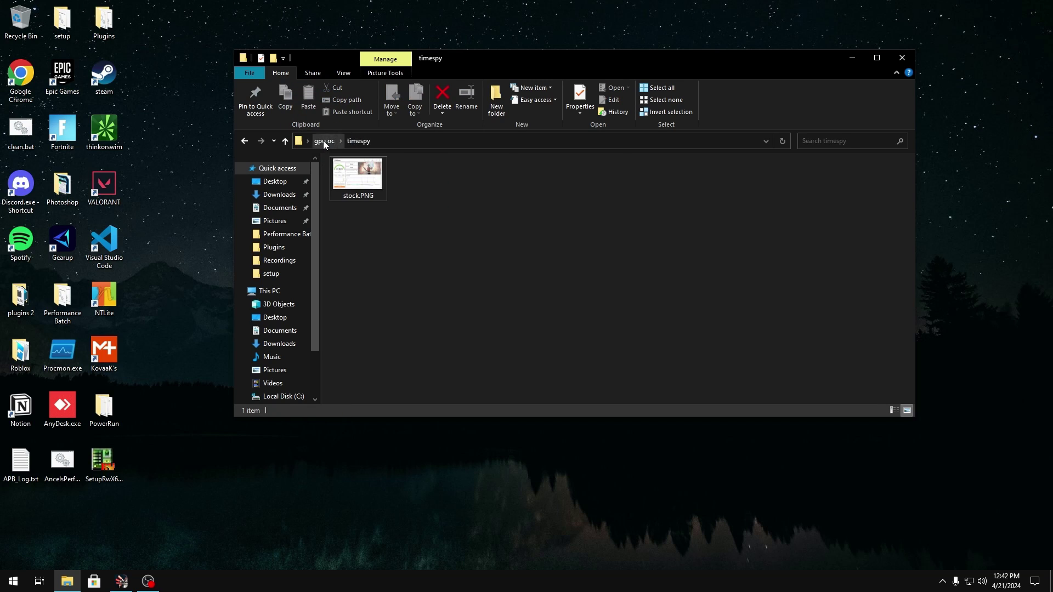
click(323, 141)
drag(365, 193, 371, 176)
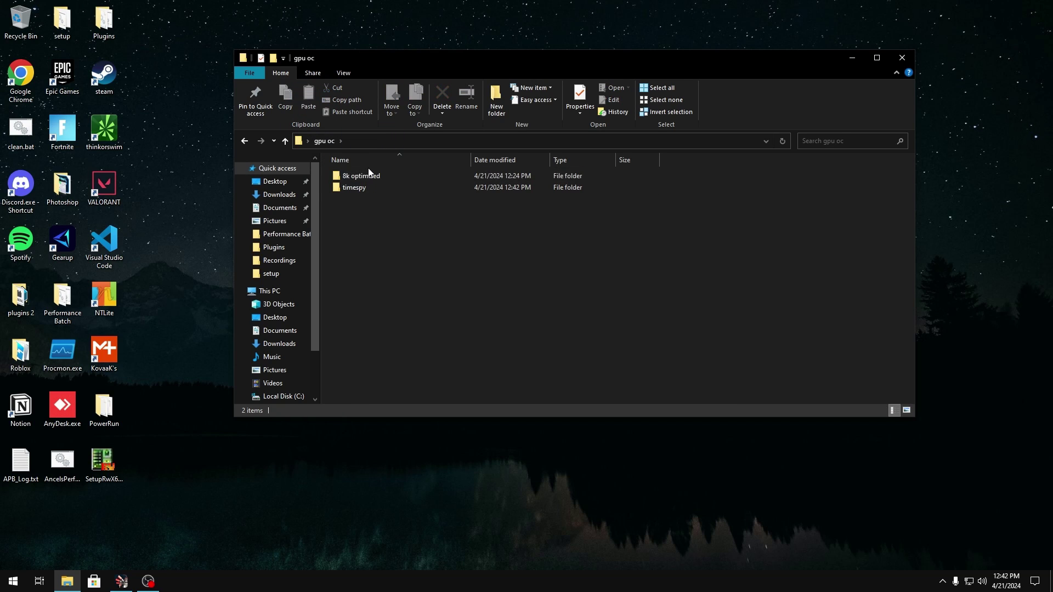
double_click(371, 176)
Place the 50 core (4430) and stock (4344) screenshots side by side in Photos, then close both
double_click(350, 178)
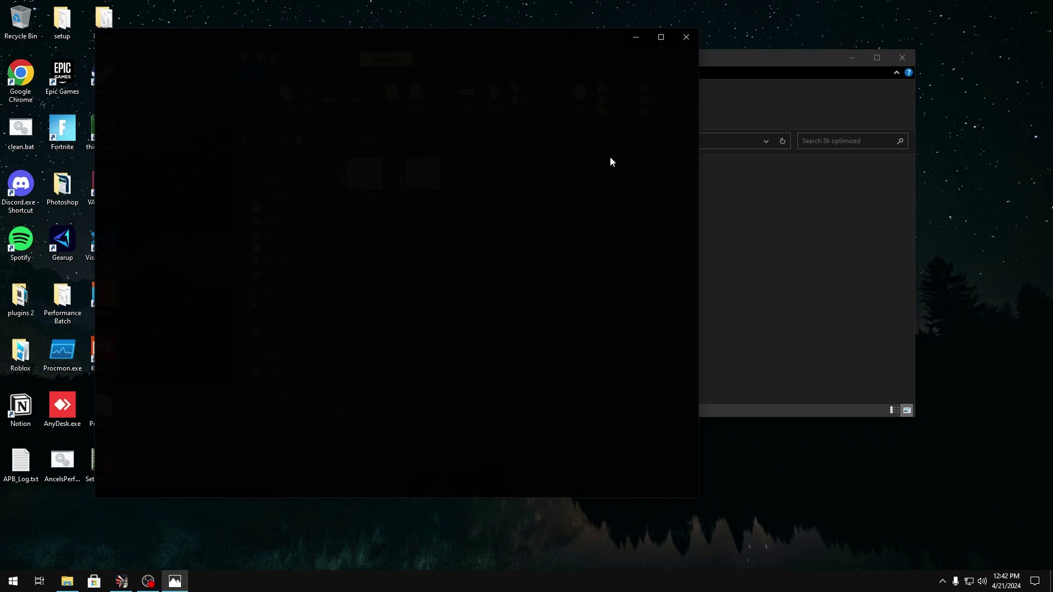
double_click(417, 178)
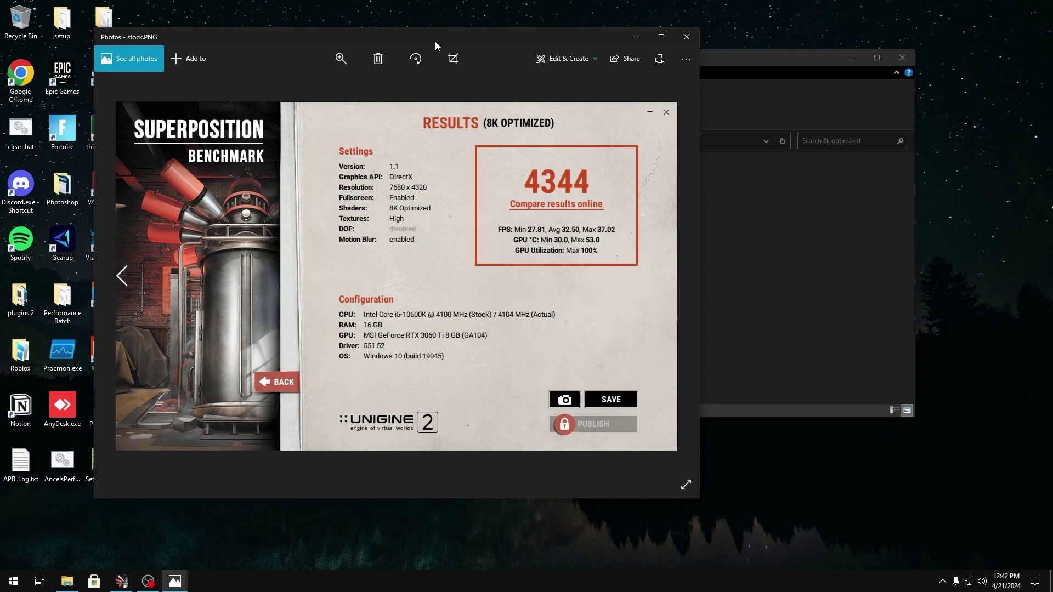
drag(436, 41, 807, 83)
click(835, 64)
click(852, 57)
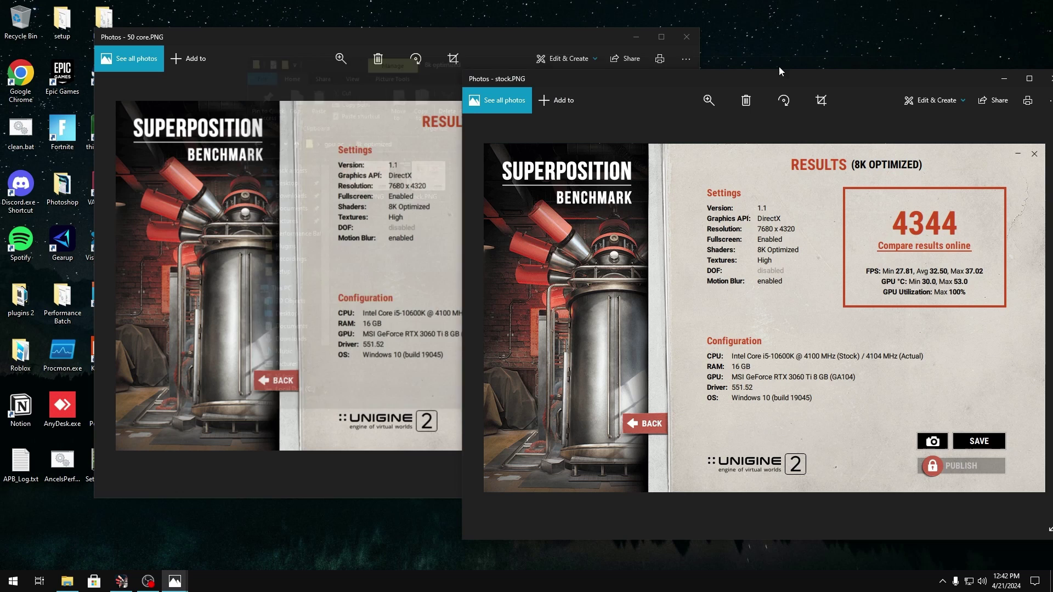
drag(678, 74, 790, 64)
click(201, 30)
drag(201, 32, 86, 33)
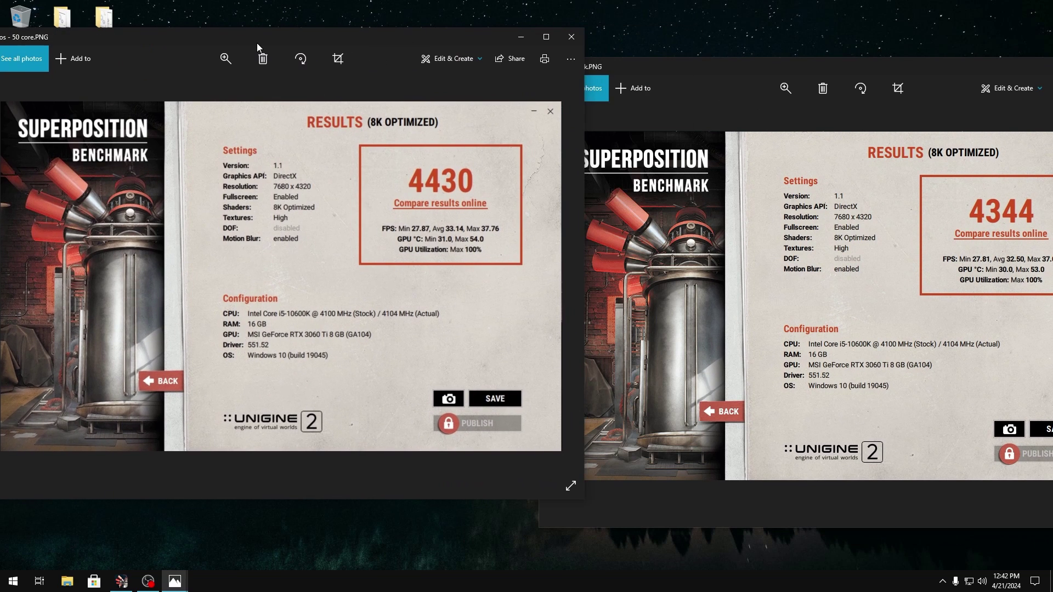
drag(775, 66, 709, 40)
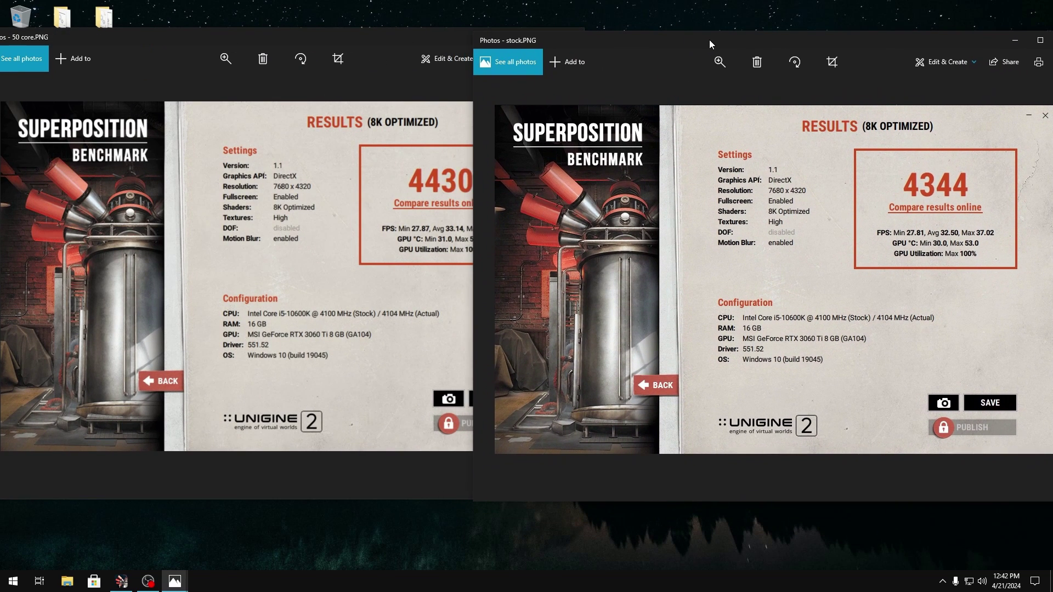
drag(948, 48, 837, 44)
click(964, 35)
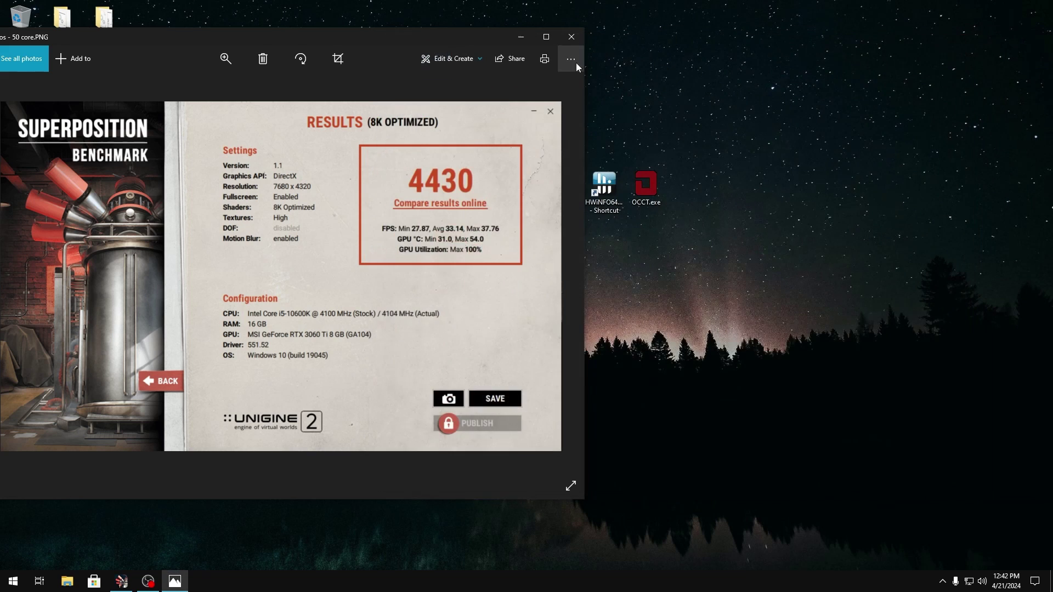
click(564, 35)
Launch Afterburner as administrator and apply a +202 MHz core clock offset
right_click(478, 183)
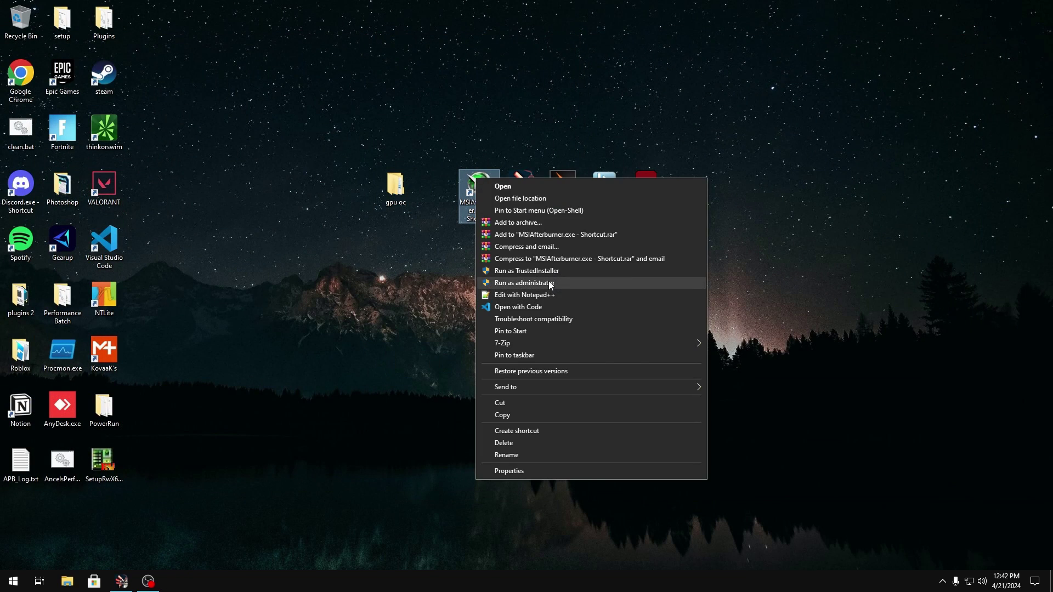
click(546, 279)
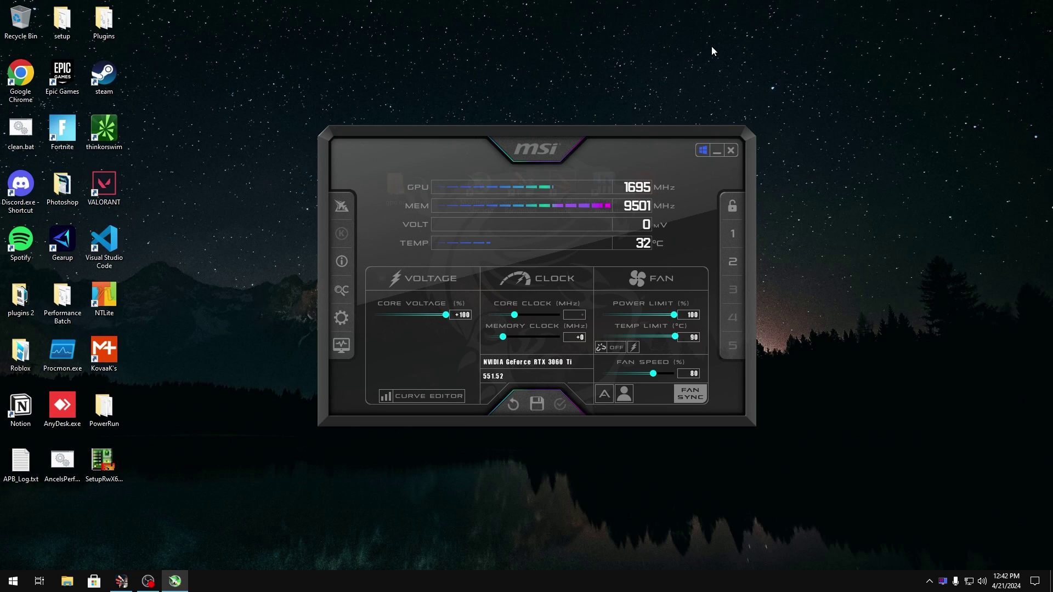
key(Return)
key(Return)
click(579, 336)
drag(518, 320, 523, 317)
click(560, 405)
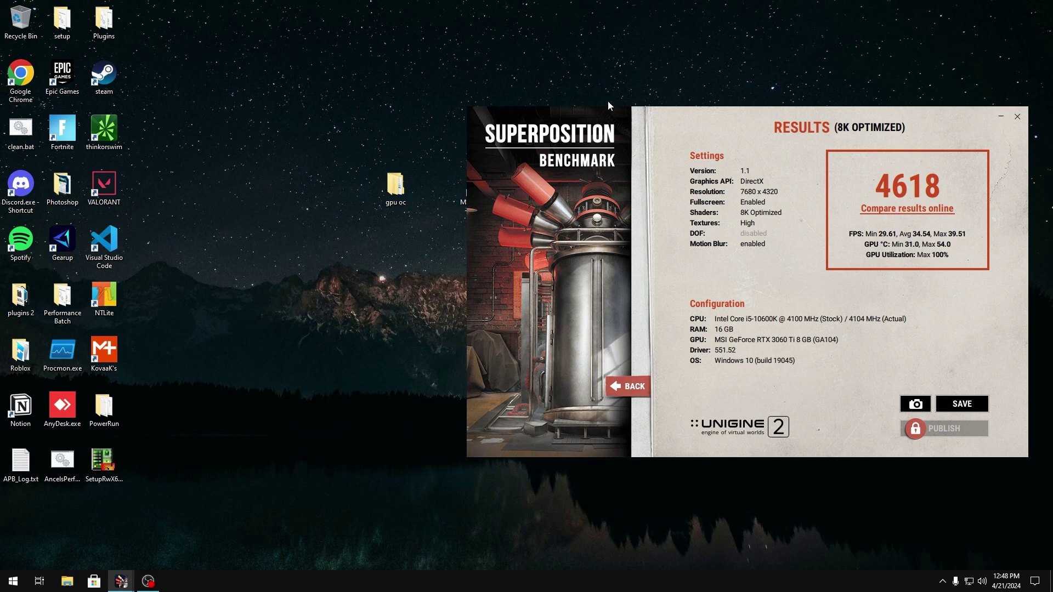
Open 50 core.PNG to compare its 4430 score with the new 4618, then close it and Explorer, and centre the results window
double_click(388, 178)
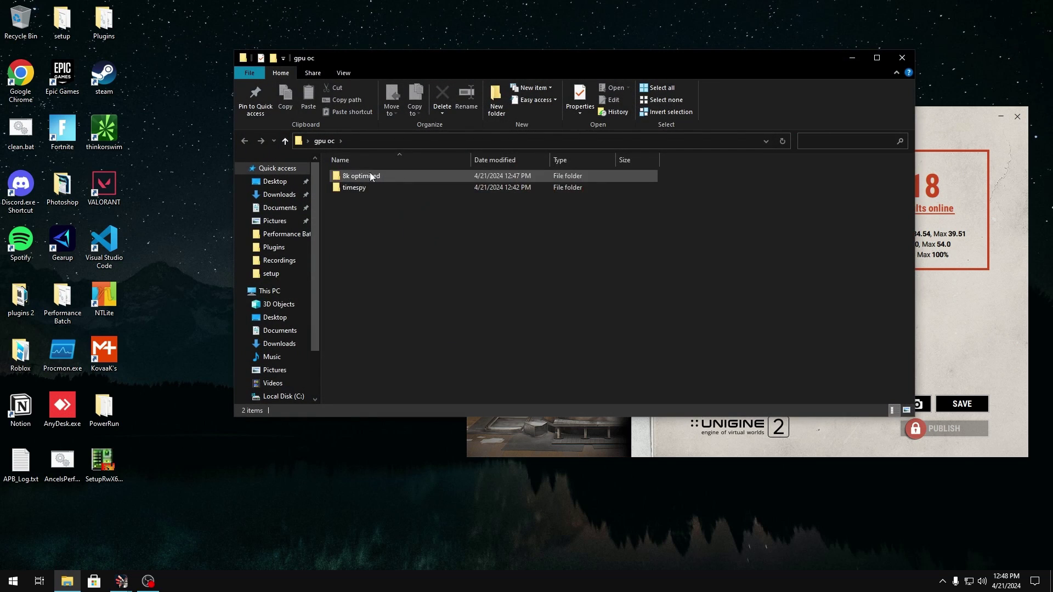
double_click(370, 173)
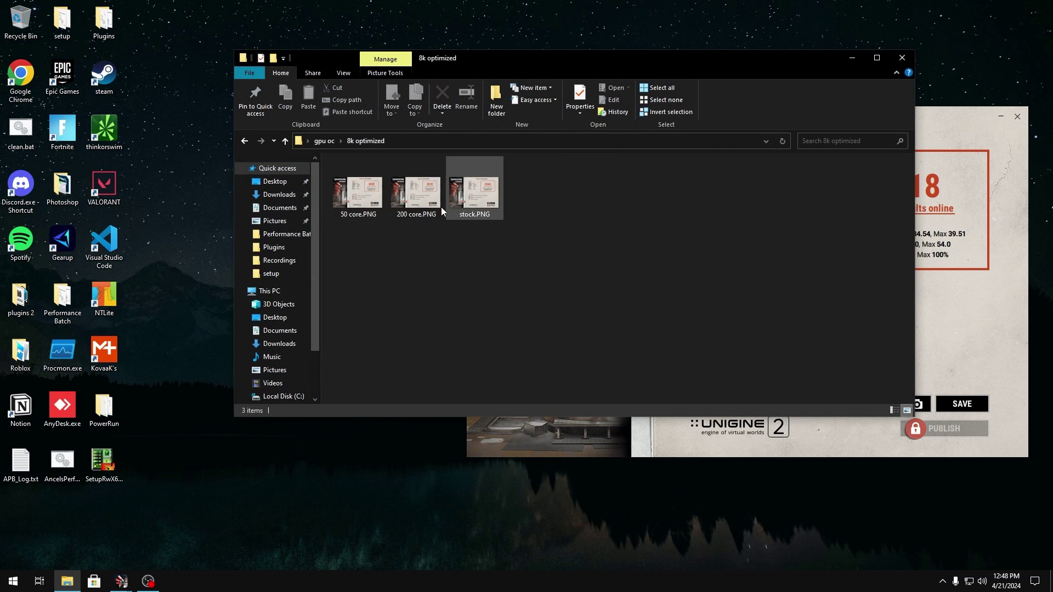
double_click(362, 181)
drag(368, 42, 444, 42)
click(903, 57)
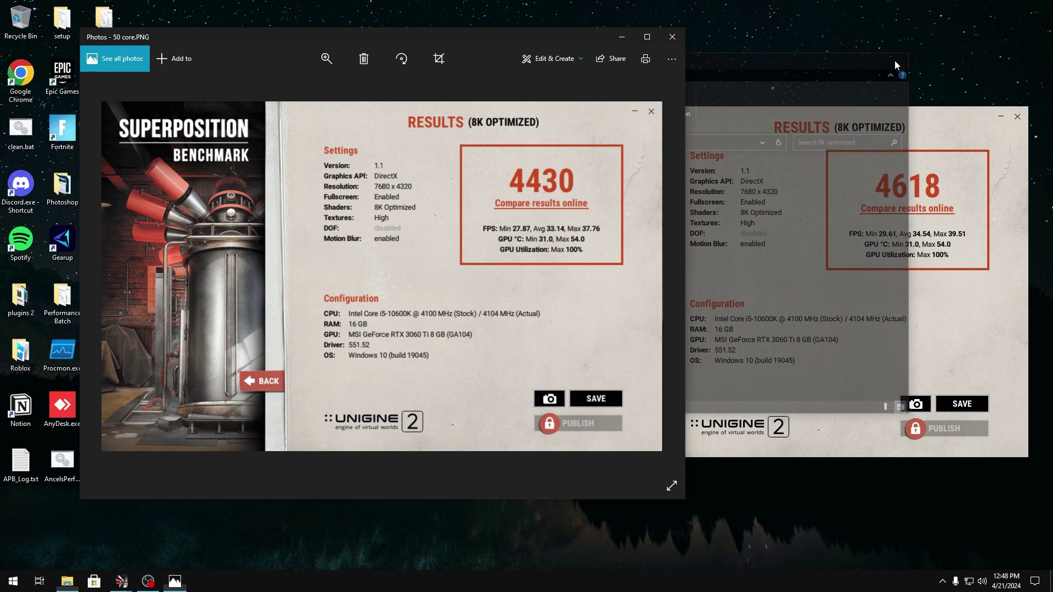
click(682, 36)
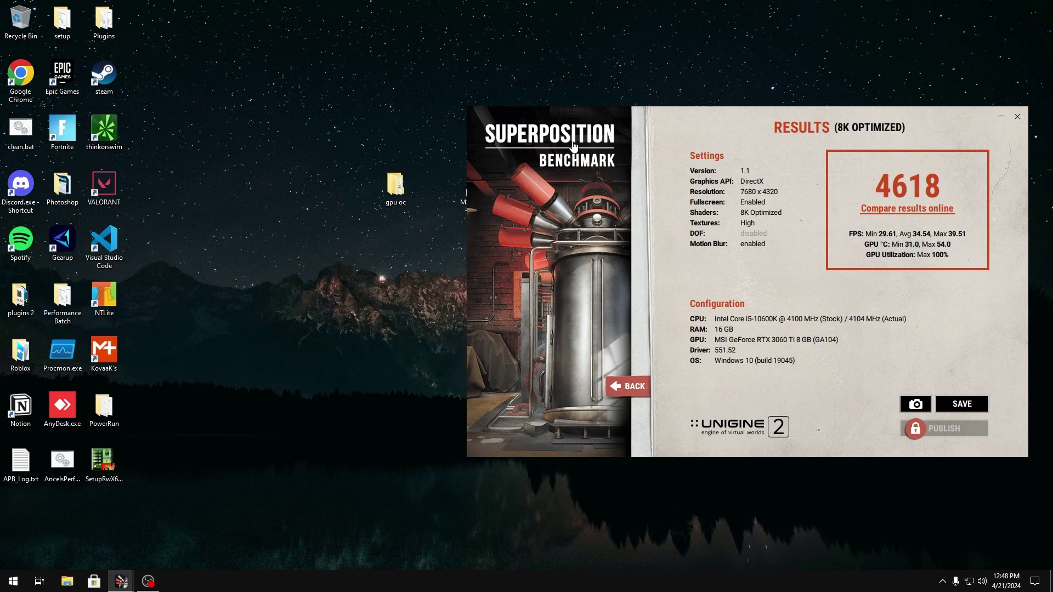
drag(688, 112, 497, 239)
Launch Afterburner as administrator, apply a +225 MHz core clock offset, and close it
right_click(481, 184)
click(506, 285)
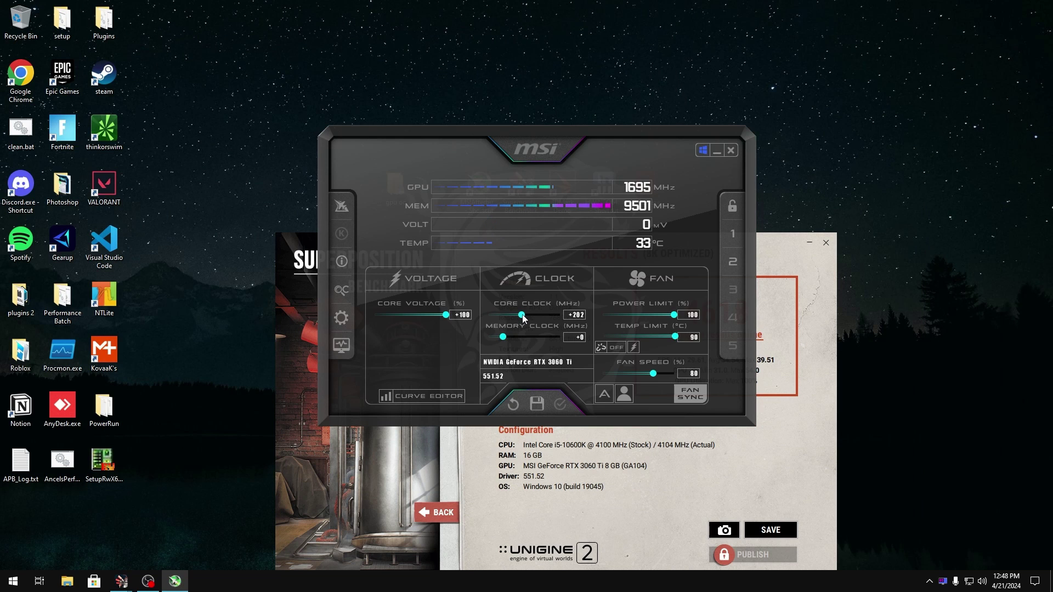
drag(521, 315, 524, 316)
click(561, 405)
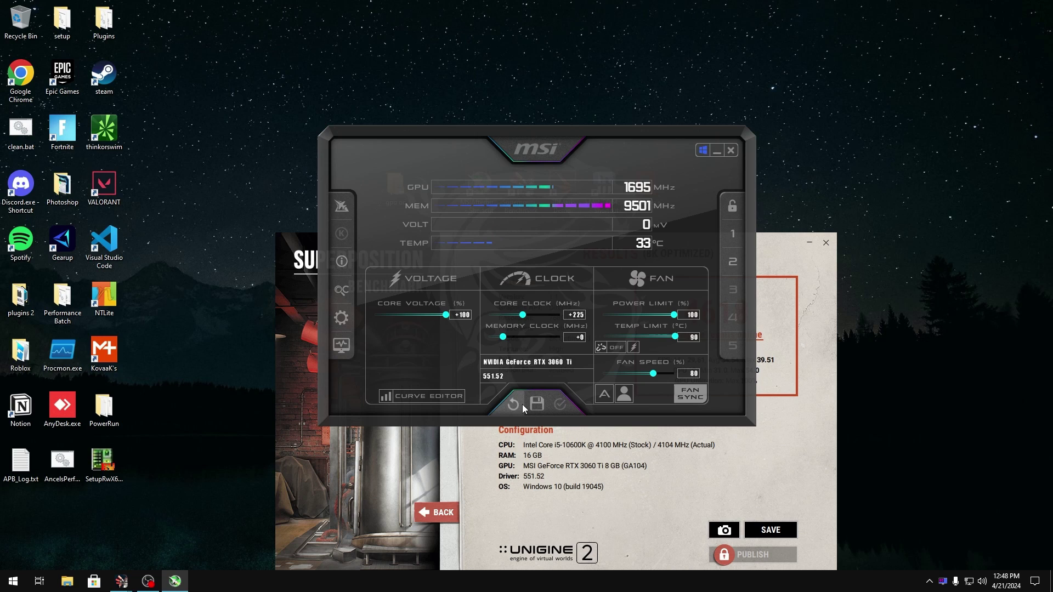
click(734, 151)
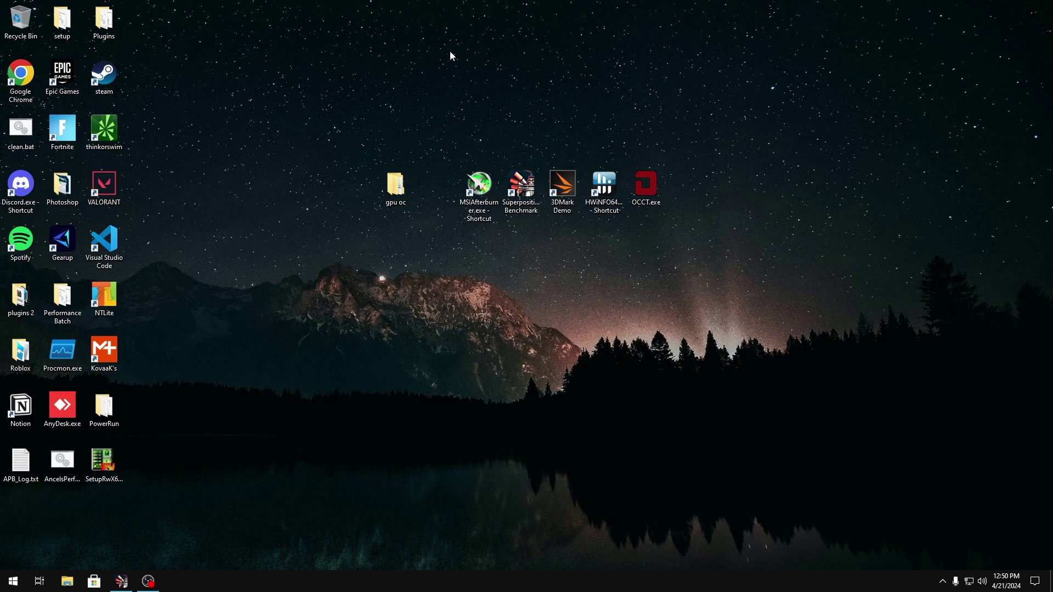
Relaunch Afterburner as administrator, apply a +214 MHz core offset, and close it
right_click(479, 184)
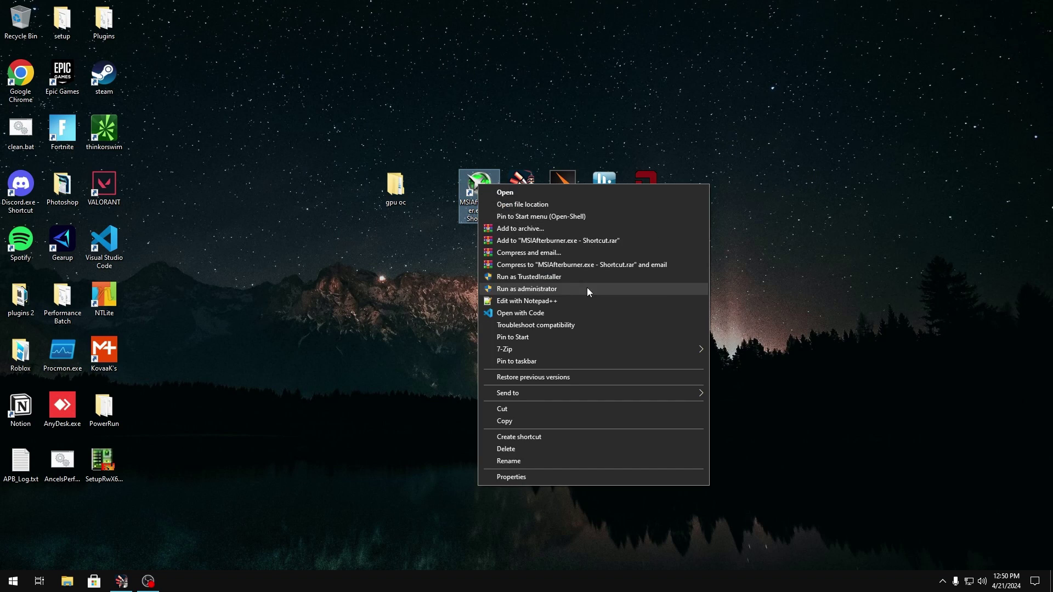
click(587, 288)
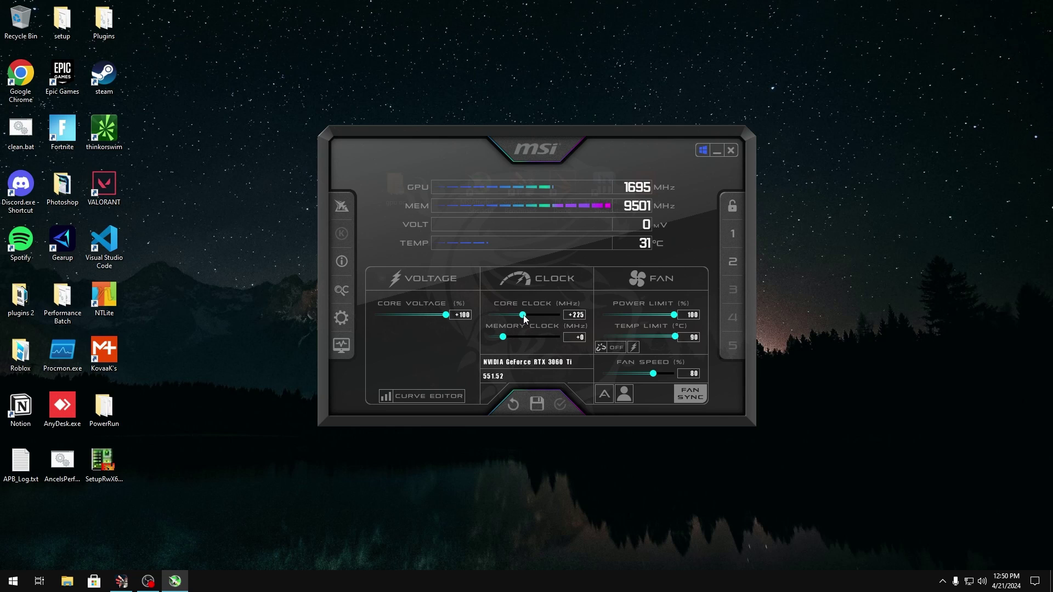
key(Left)
key(Left)
key(Left)
key(Left)
key(Left)
key(Left)
key(Left)
key(Left)
key(Left)
key(Left)
key(Left)
key(Left)
key(Left)
key(Left)
key(Left)
key(Left)
key(Left)
key(Left)
key(Left)
key(Left)
key(Left)
key(Left)
key(Left)
key(Right)
key(Right)
key(Right)
key(Right)
key(Right)
key(Right)
key(Right)
key(Right)
key(Right)
key(Right)
key(Right)
key(Right)
click(568, 404)
click(731, 150)
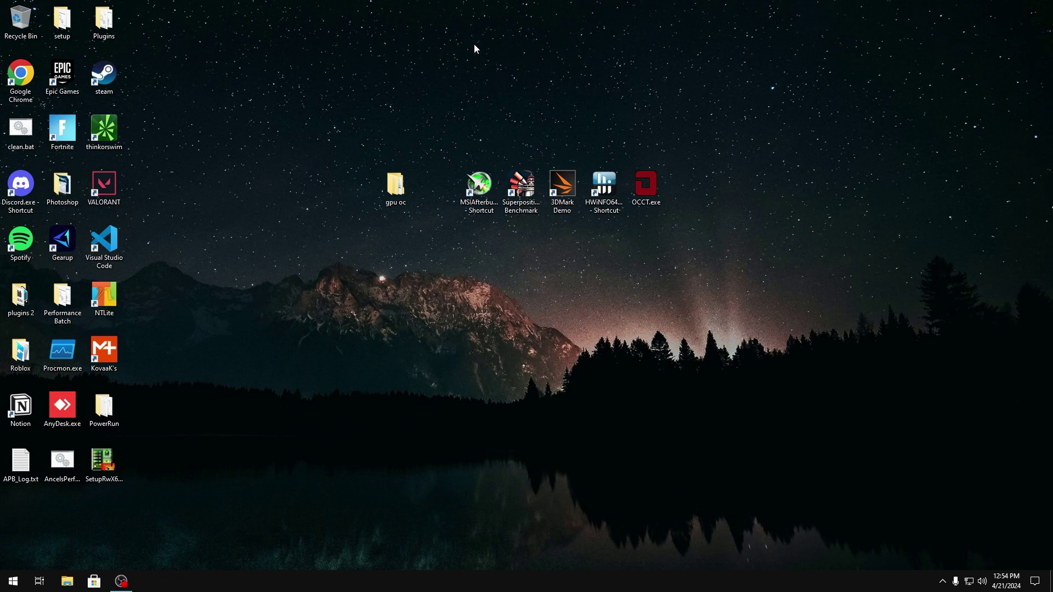
Relaunch Afterburner as administrator, set the core clock back to +202, and save it to profile 2
right_click(480, 177)
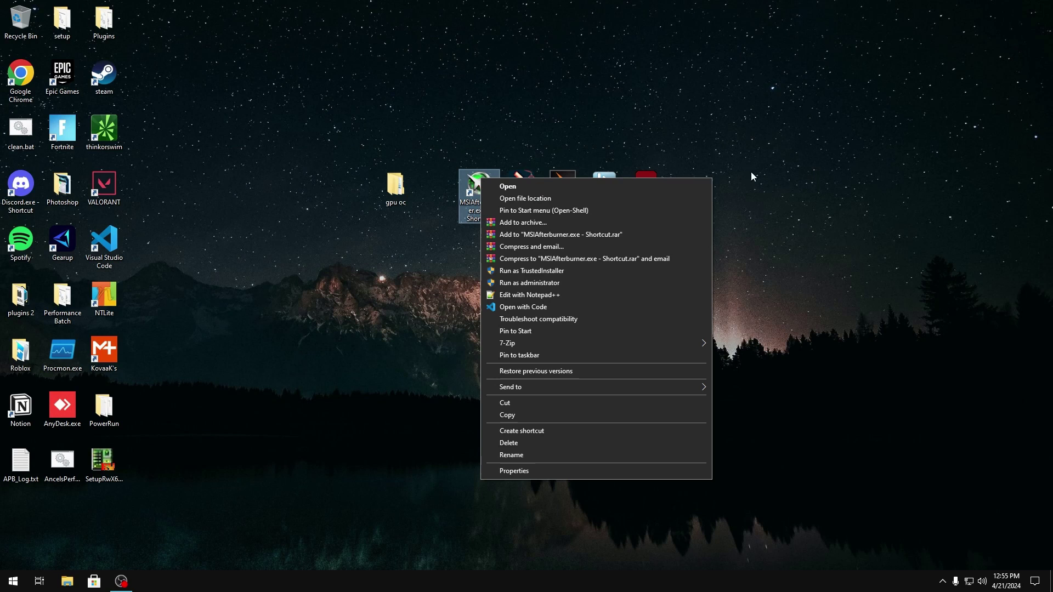
click(609, 284)
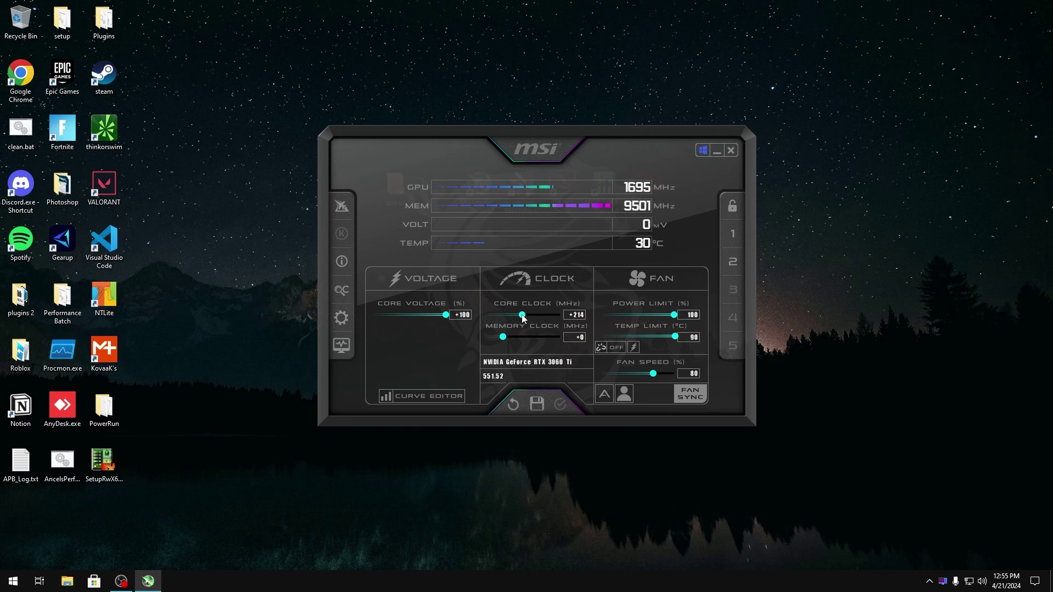
drag(525, 318, 524, 317)
click(537, 399)
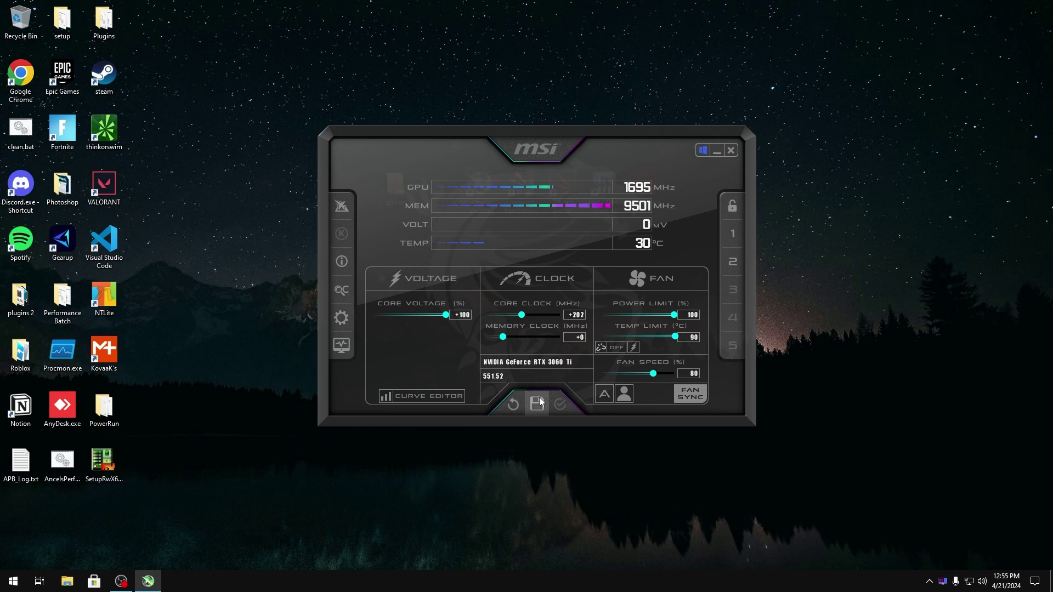
click(734, 264)
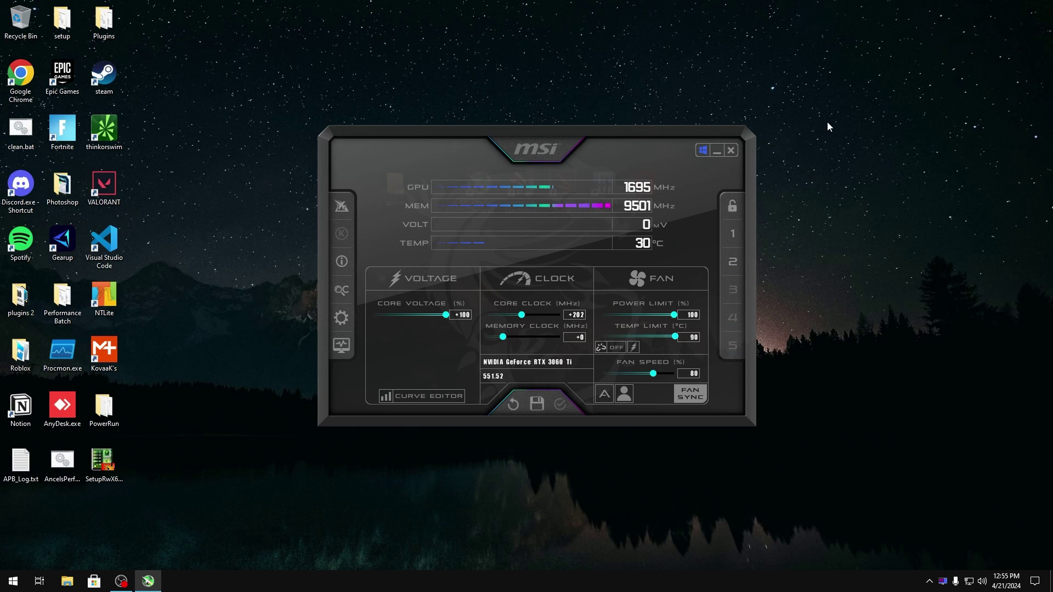
Close MSI Afterburner
click(735, 154)
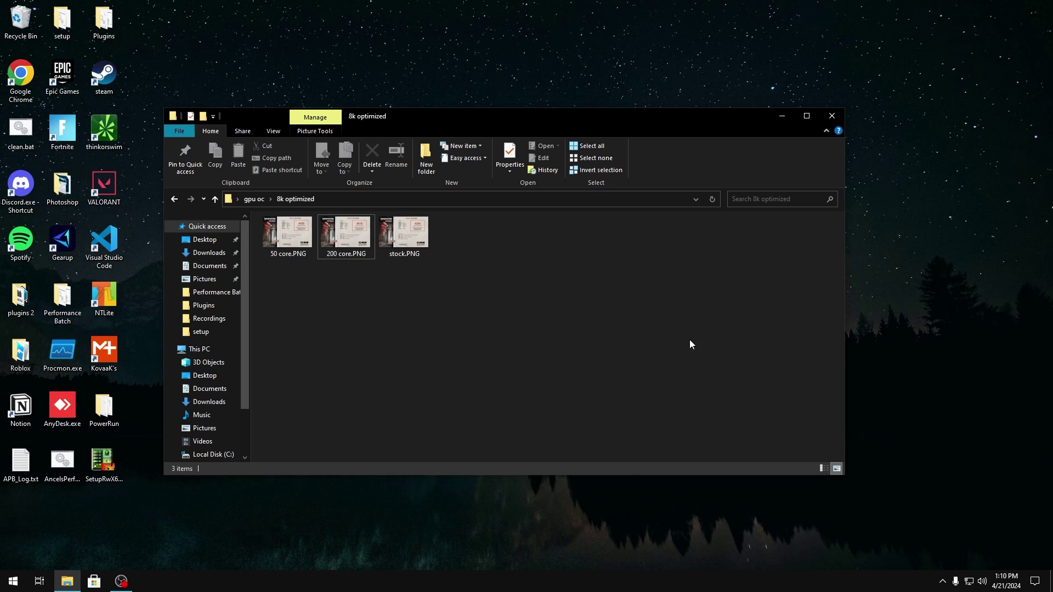
Close the 8k optimized Explorer window
click(837, 121)
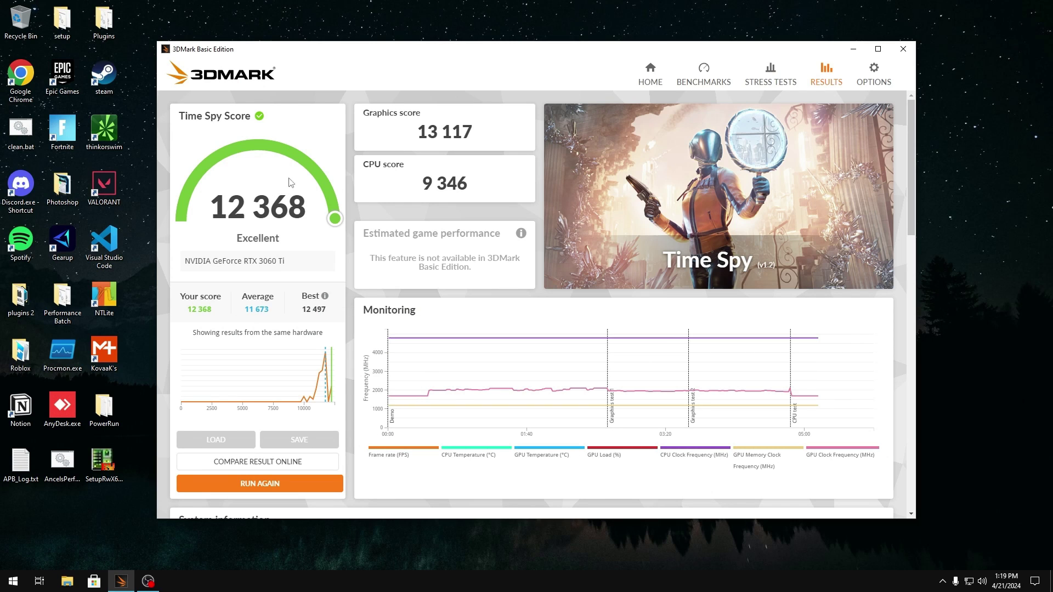
Compare the 12 368 Time Spy result with the stock screenshot, then close both windows
drag(868, 42, 673, 79)
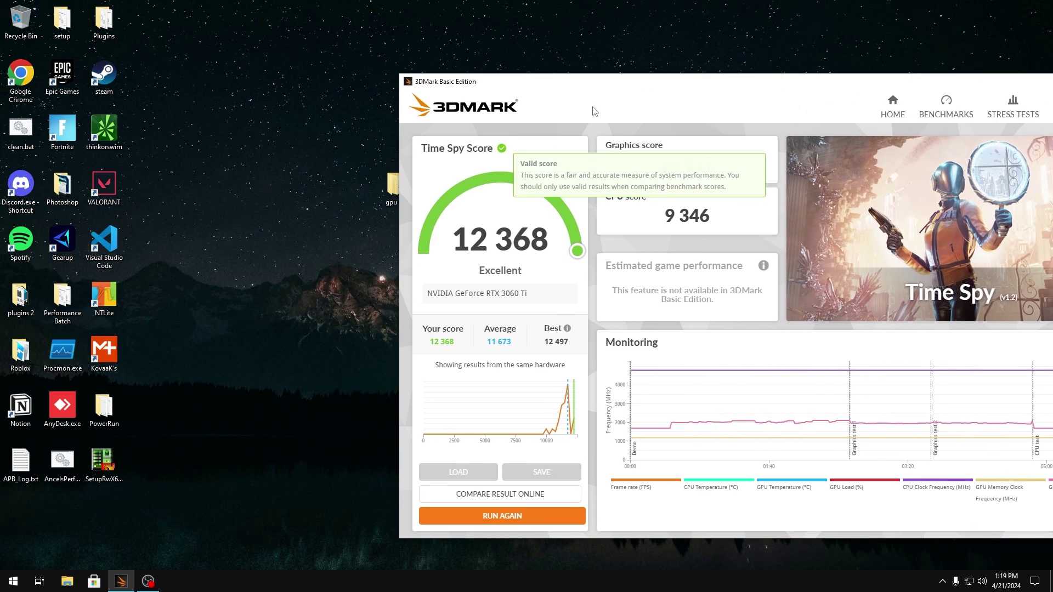
double_click(390, 190)
double_click(306, 184)
double_click(329, 171)
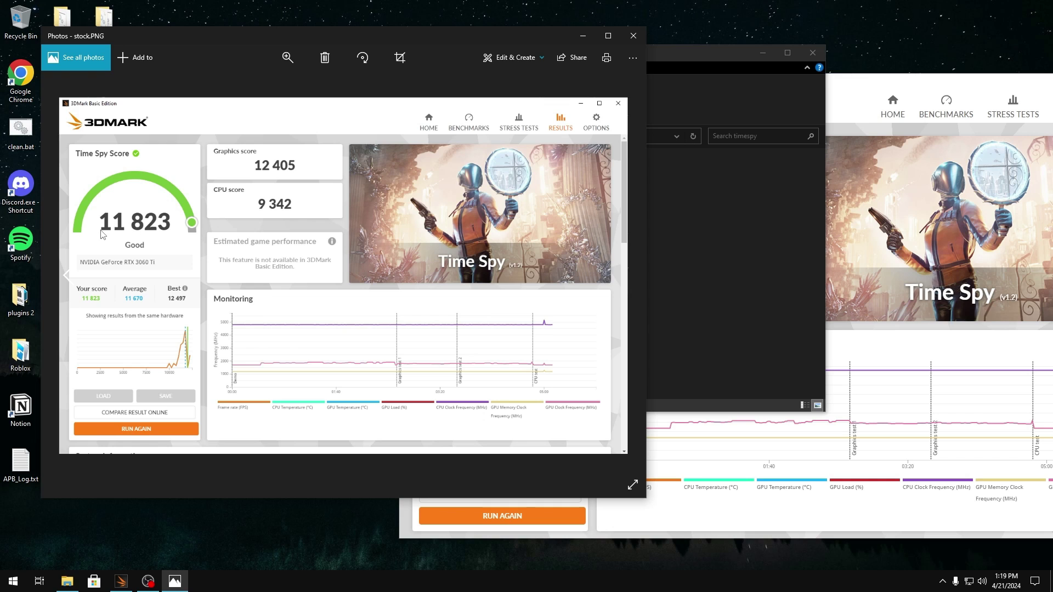
click(889, 84)
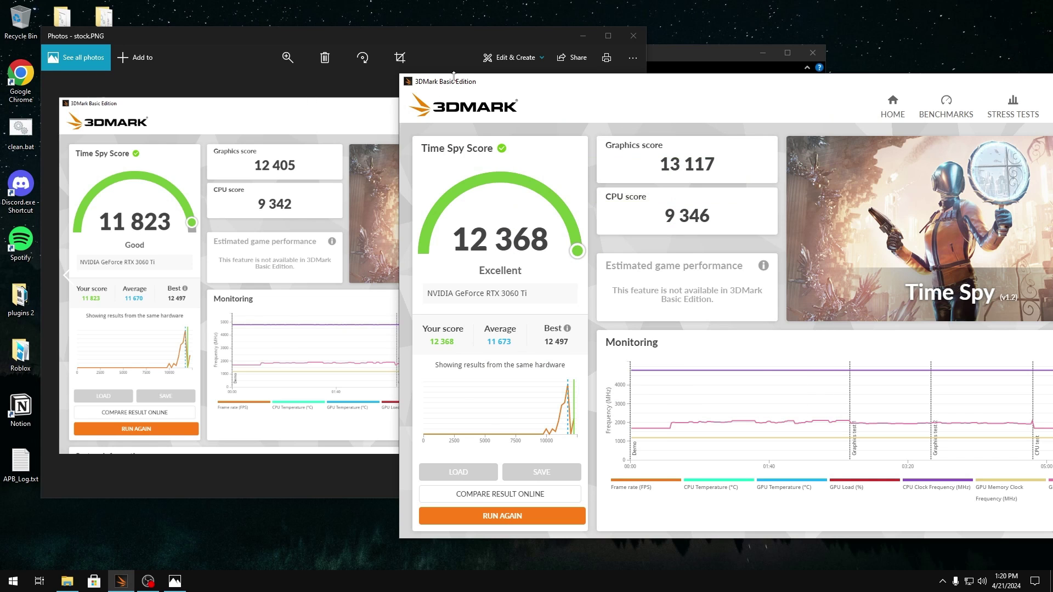
drag(453, 76, 238, 78)
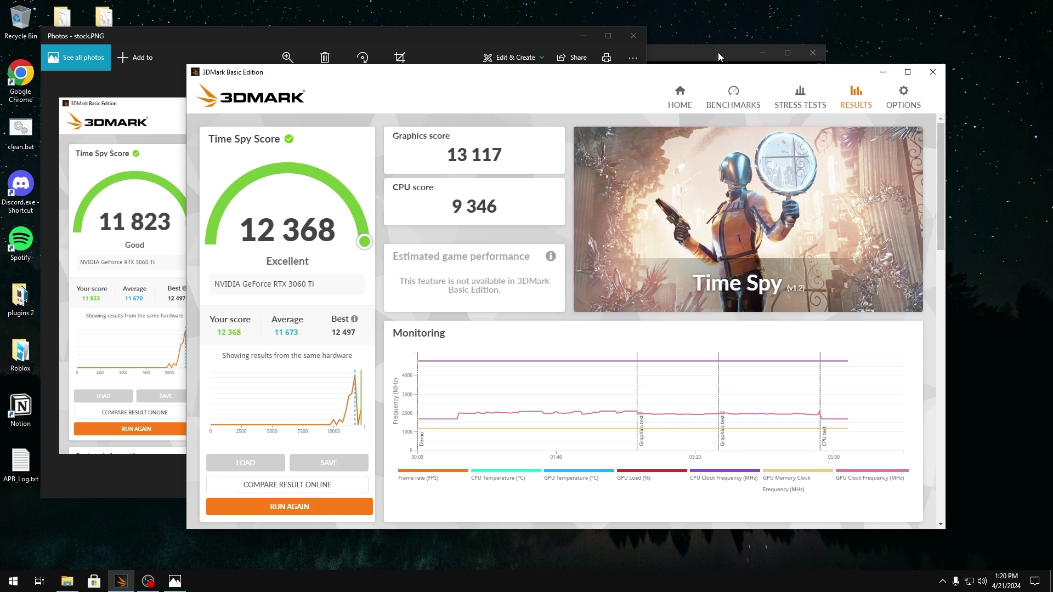
click(933, 71)
click(633, 35)
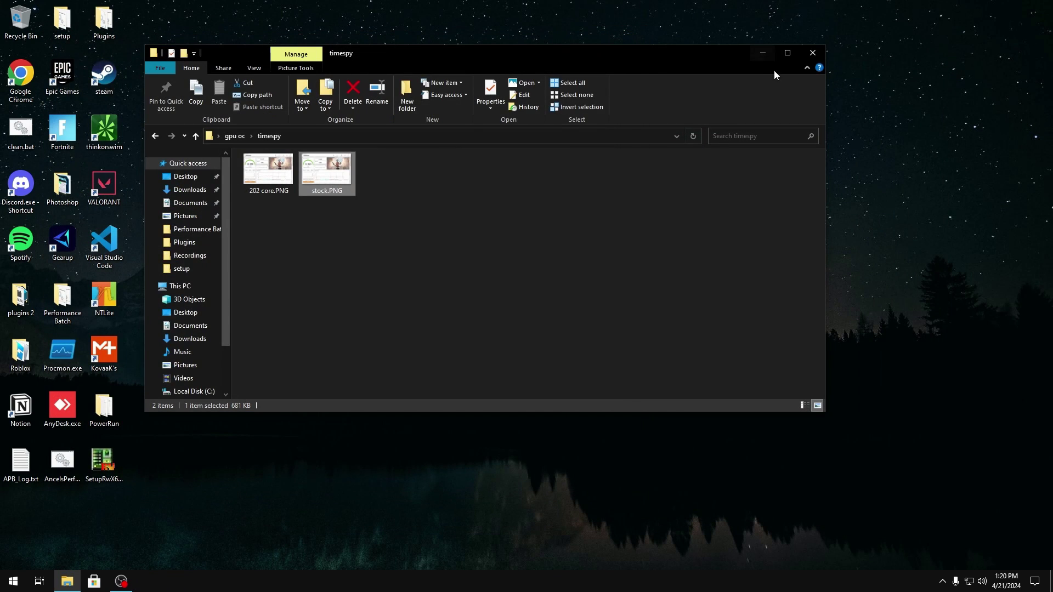
Close the timespy folder, relaunch Afterburner as administrator, and close the GPU-Z window
click(823, 55)
right_click(478, 188)
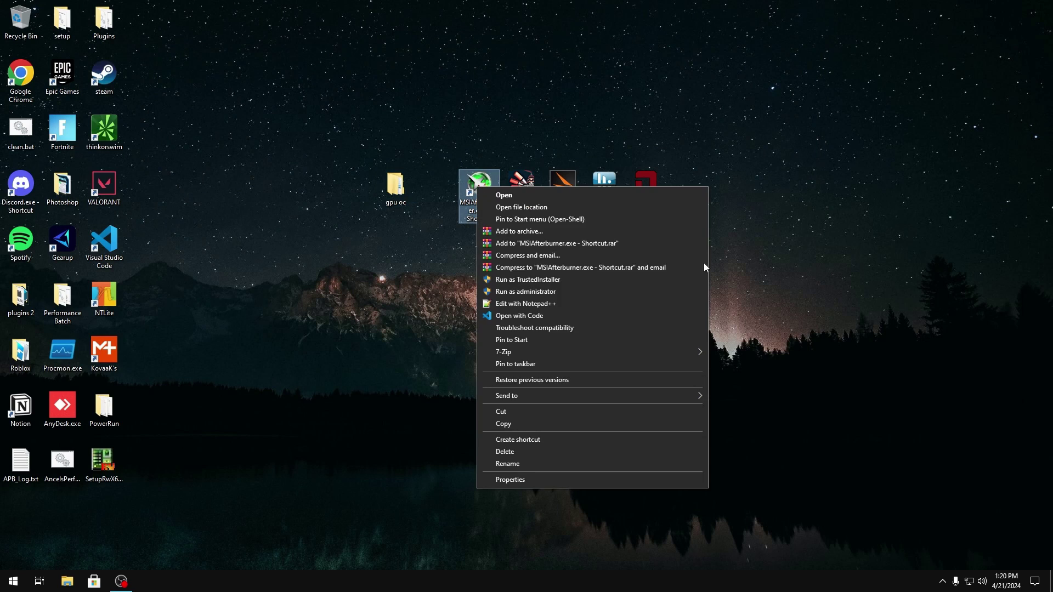
click(551, 292)
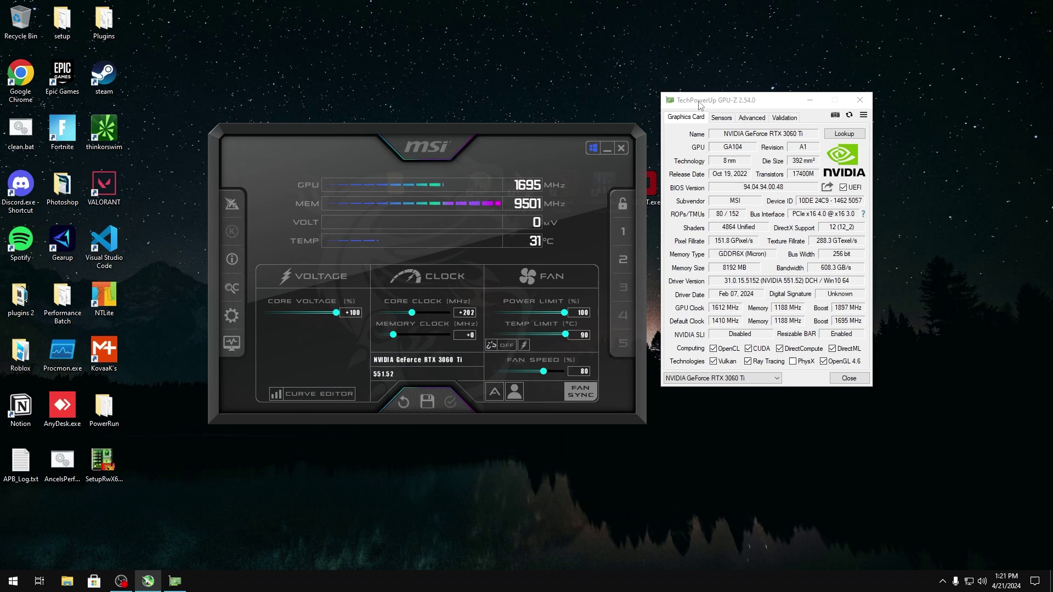
click(700, 104)
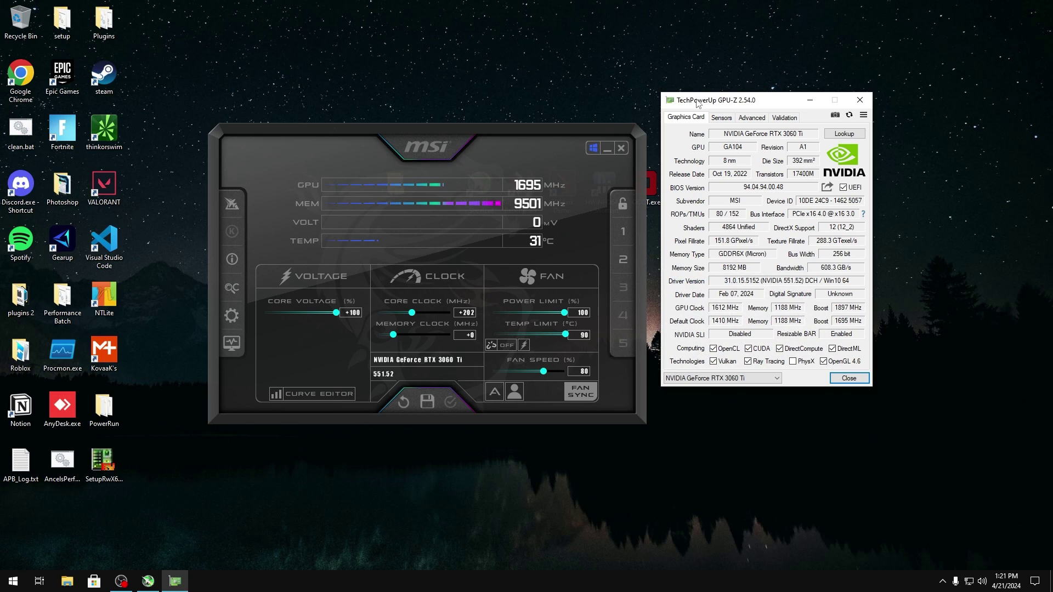
drag(698, 103, 695, 135)
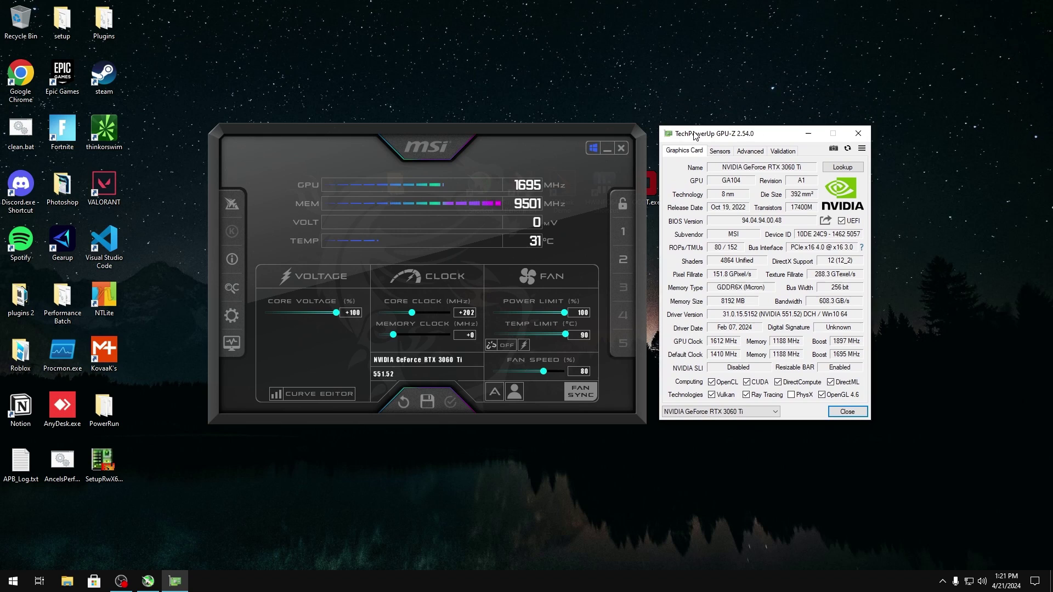
click(859, 133)
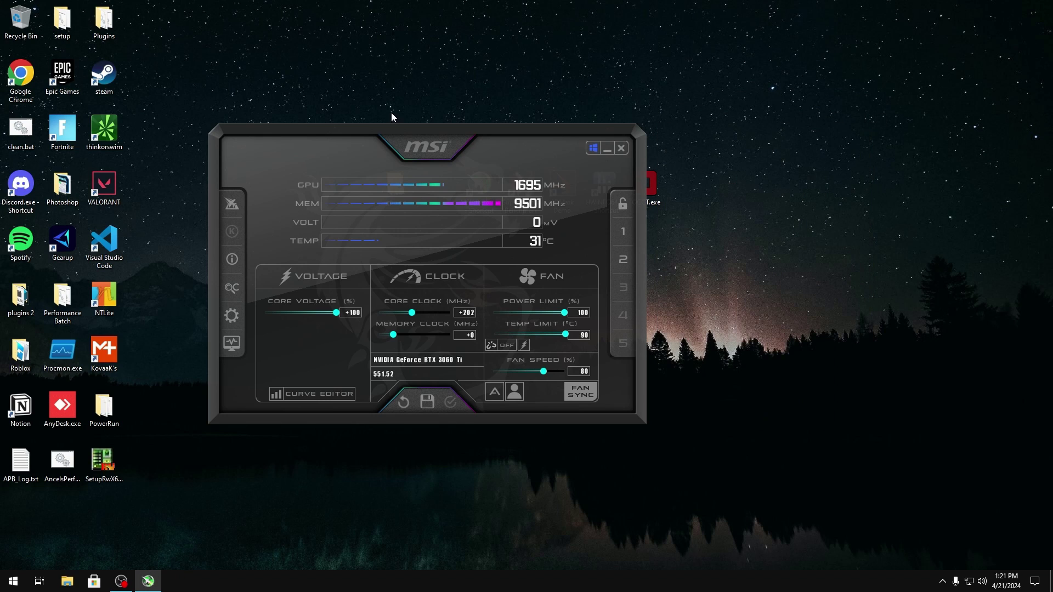
Apply a +500 MHz memory clock offset and save it to a profile
drag(422, 131, 540, 121)
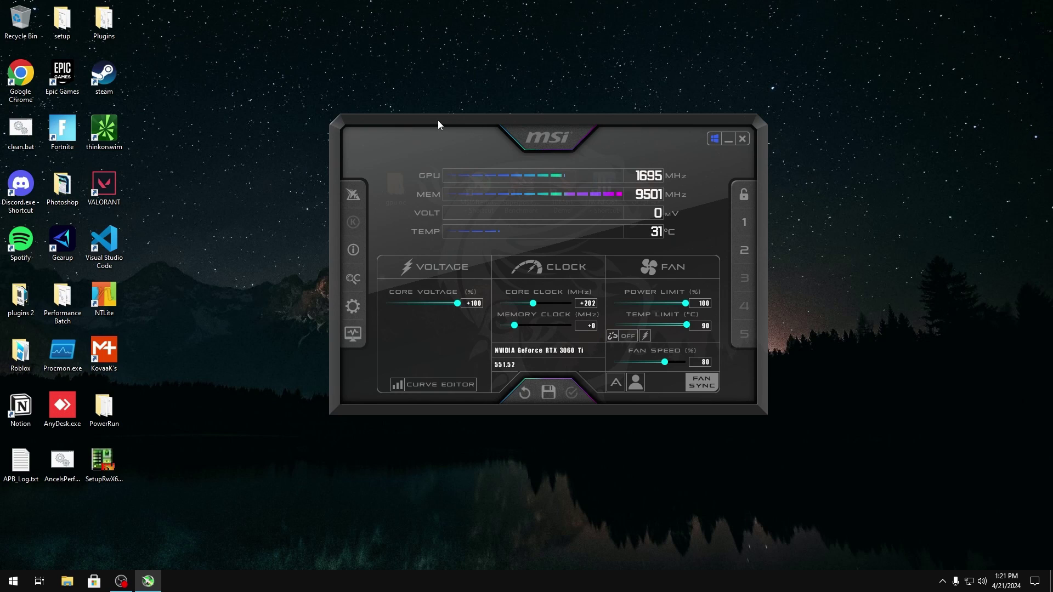
click(589, 327)
text(500)
key(Return)
click(571, 392)
click(549, 390)
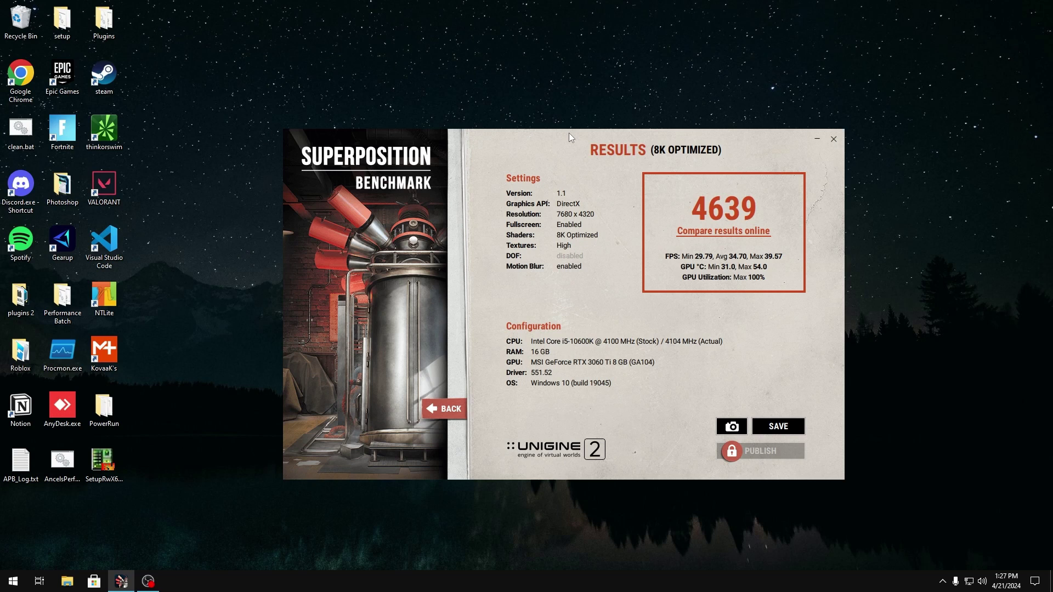
drag(569, 133, 521, 98)
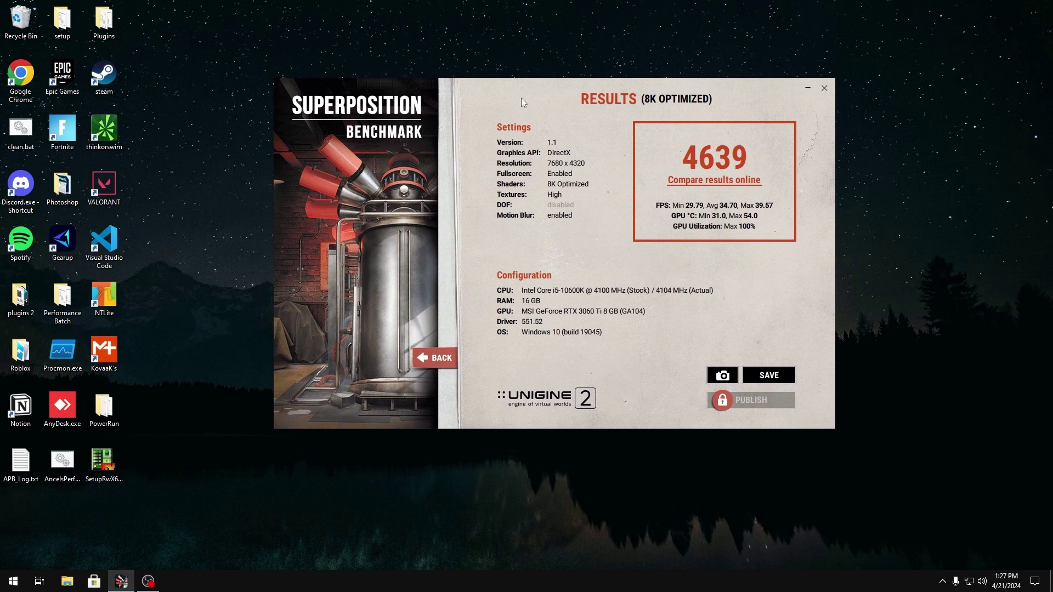
Close Superposition results, relaunch Afterburner as administrator, and apply a +1200 MHz memory offset
click(825, 88)
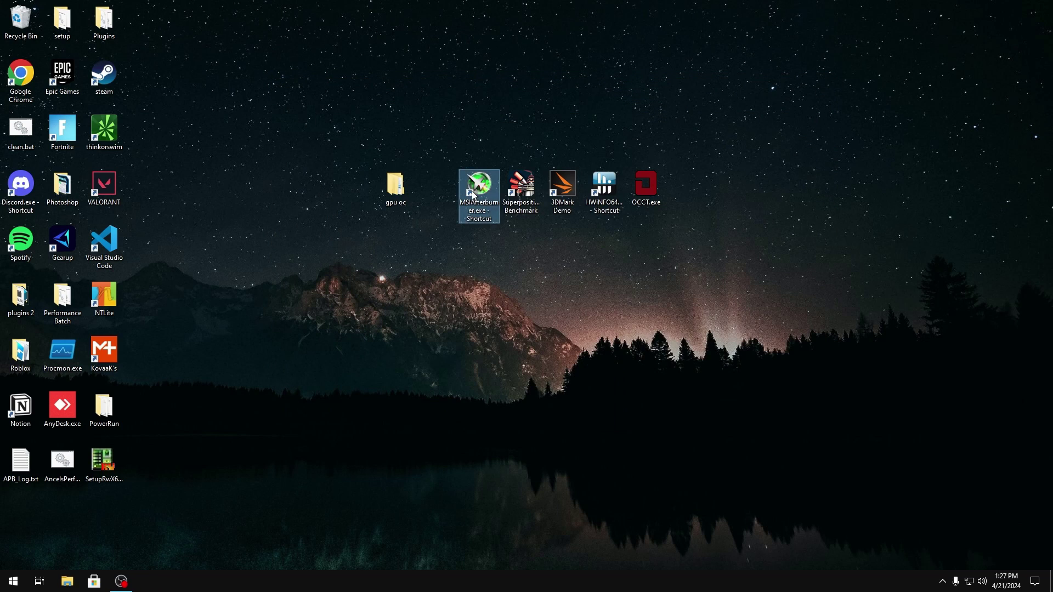
right_click(474, 193)
click(552, 295)
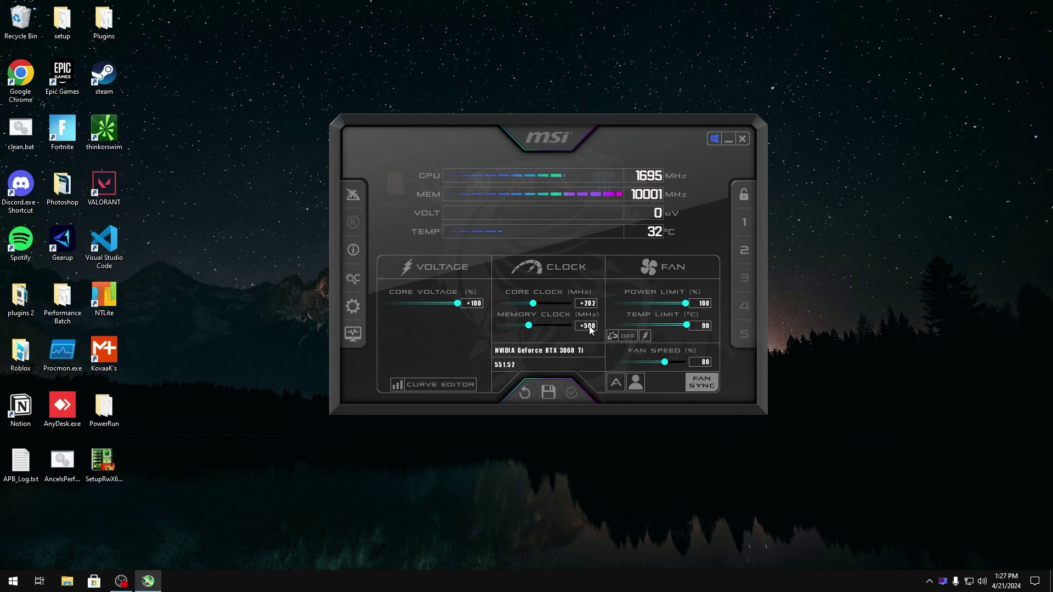
click(590, 328)
key(Return)
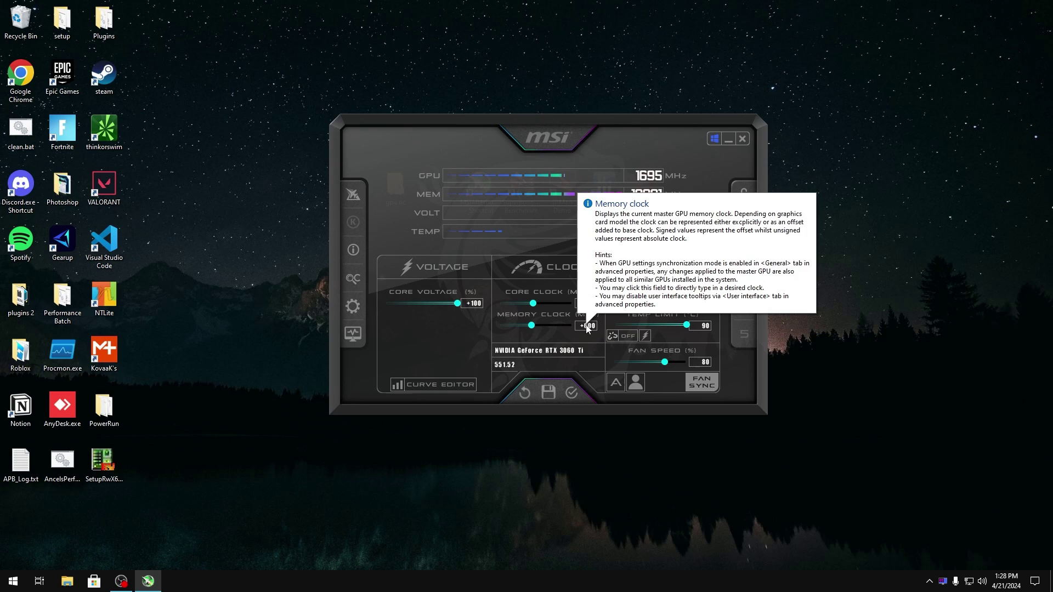
click(587, 327)
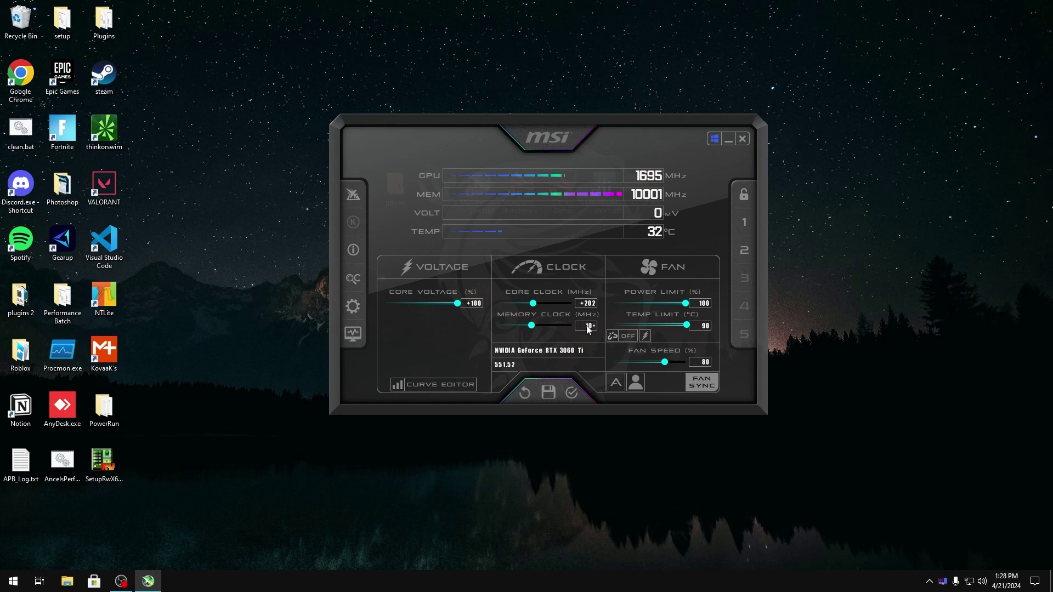
text(1200)
key(Return)
click(572, 405)
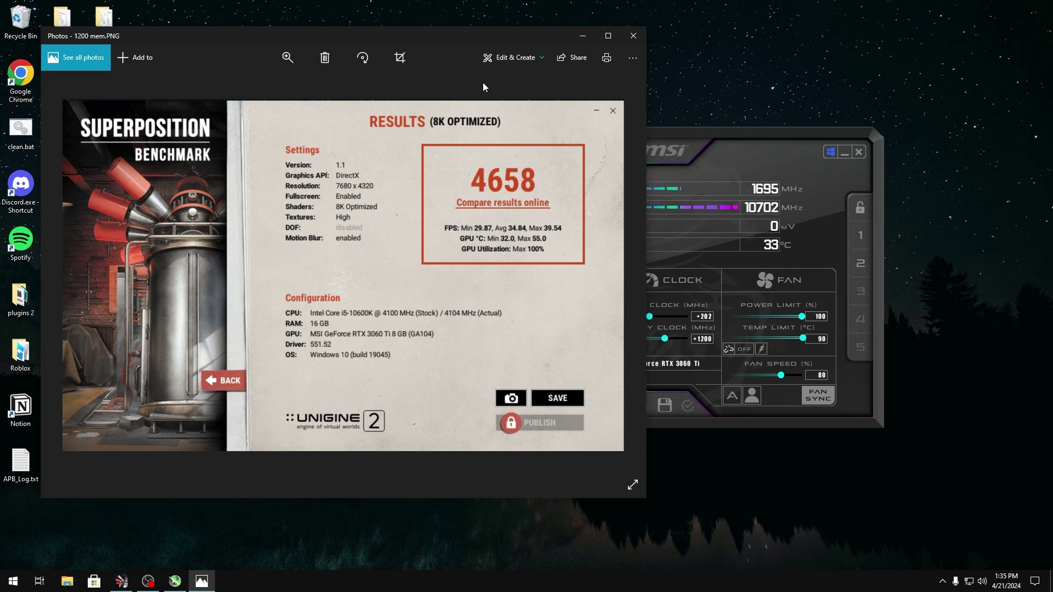
Bring MSI Afterburner in front of the 1200 mem screenshot shown in Photos
click(663, 133)
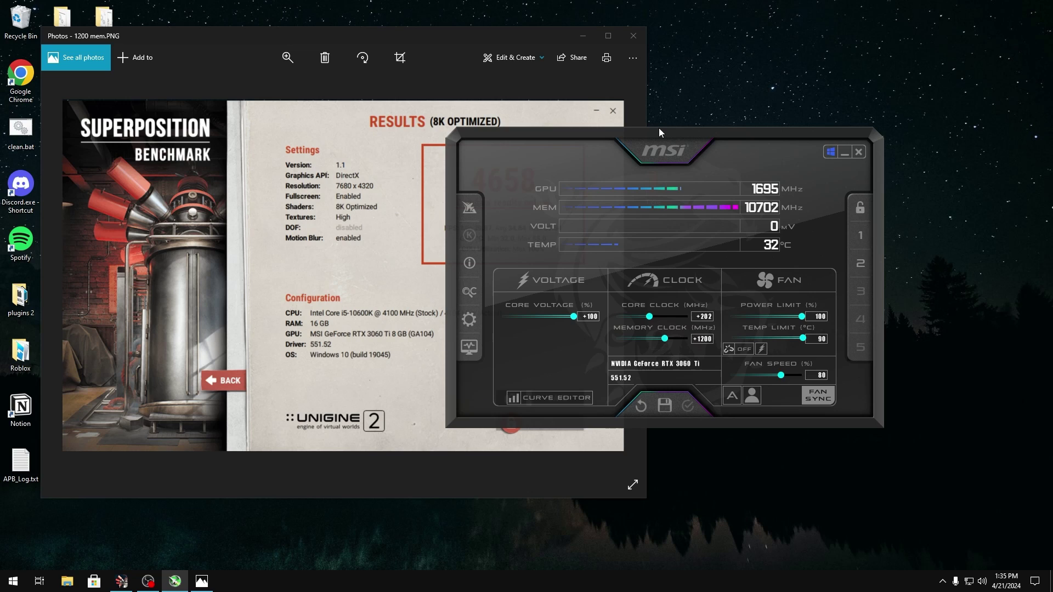
Set the memory clock offset to +1300 (10802 MHz) and apply it
click(706, 341)
text(1300)
key(Return)
click(688, 406)
Close the Photos screenshot viewer and the MSI Afterburner window
drag(444, 37, 588, 37)
click(777, 39)
click(857, 151)
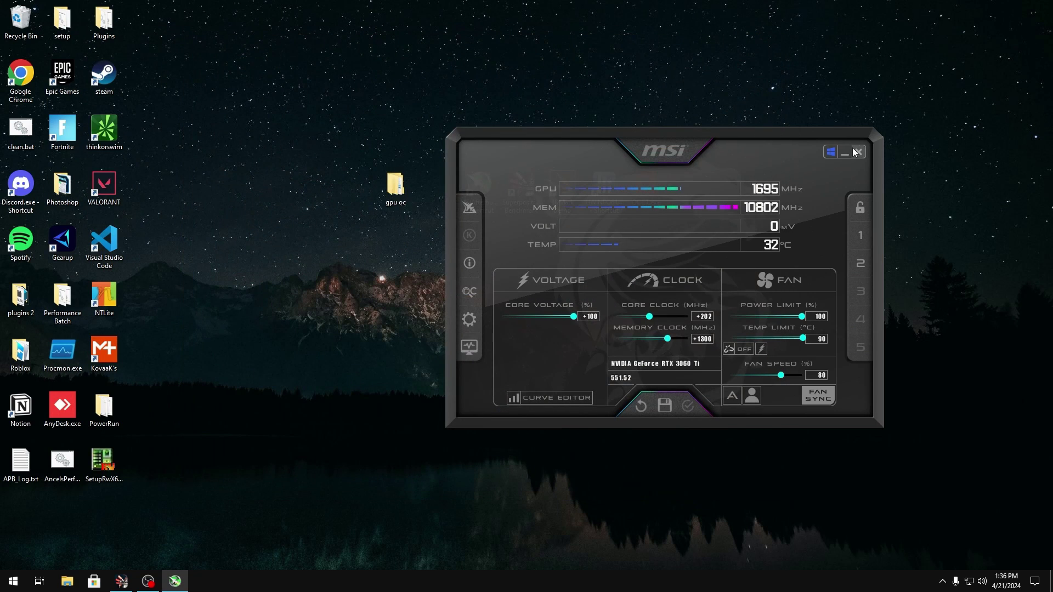
Launch Superposition from its shortcut, choose the 8K Optimized preset, and close the launcher
right_click(523, 184)
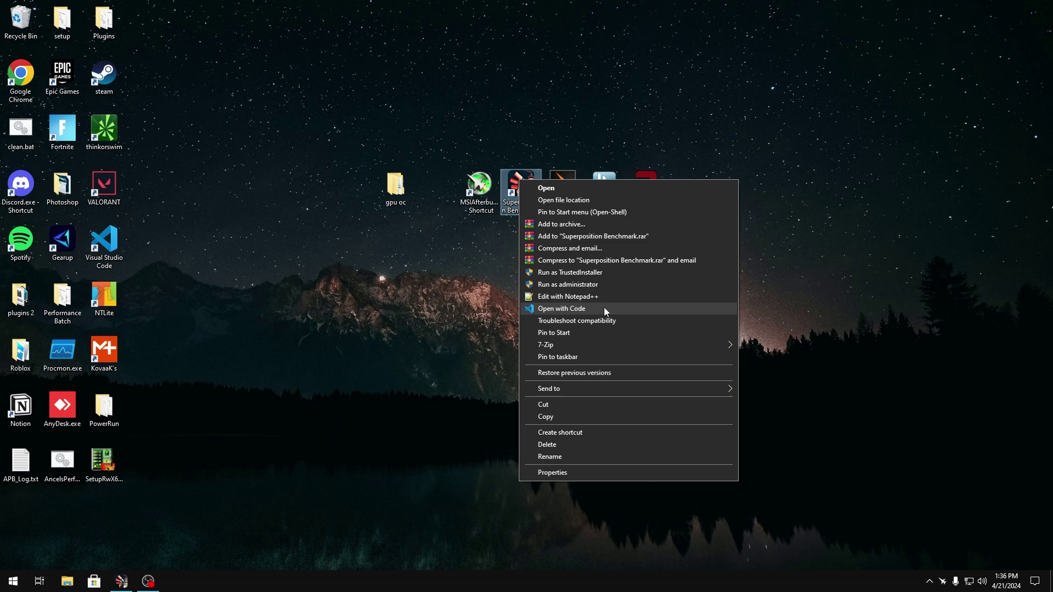
click(582, 285)
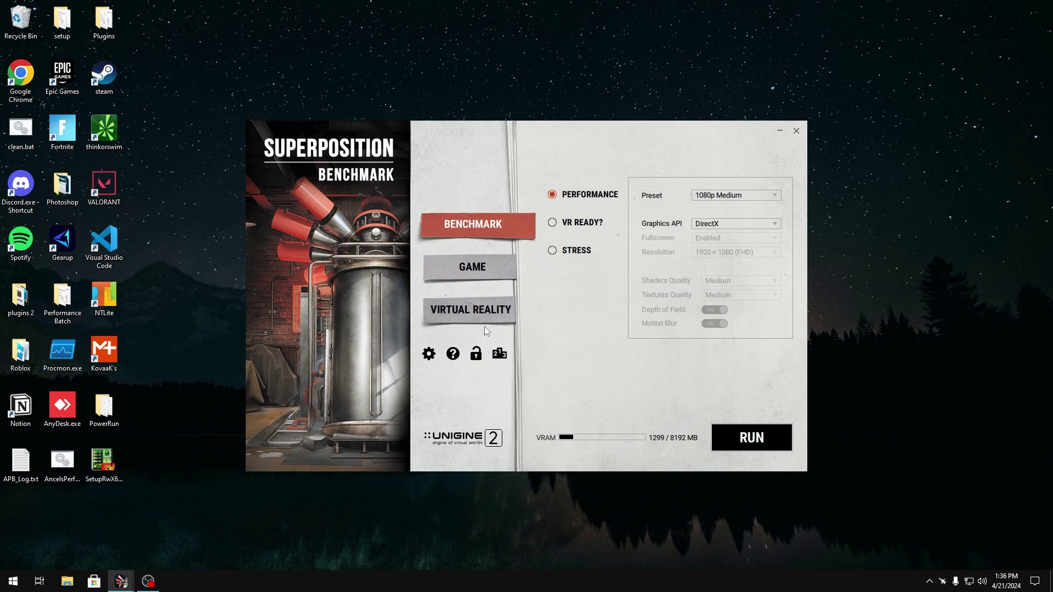
click(735, 195)
click(716, 272)
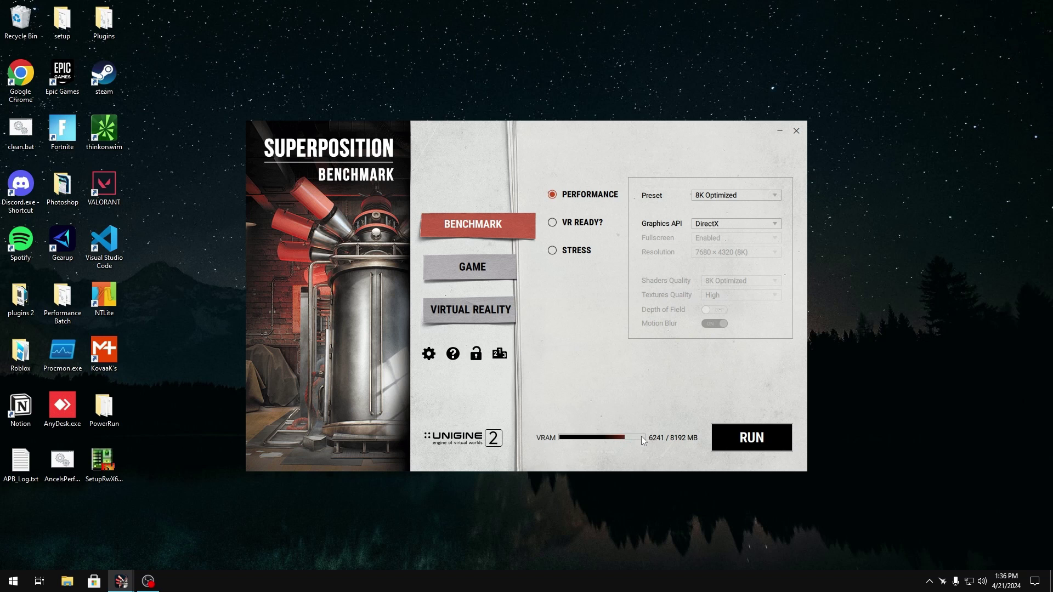
click(796, 131)
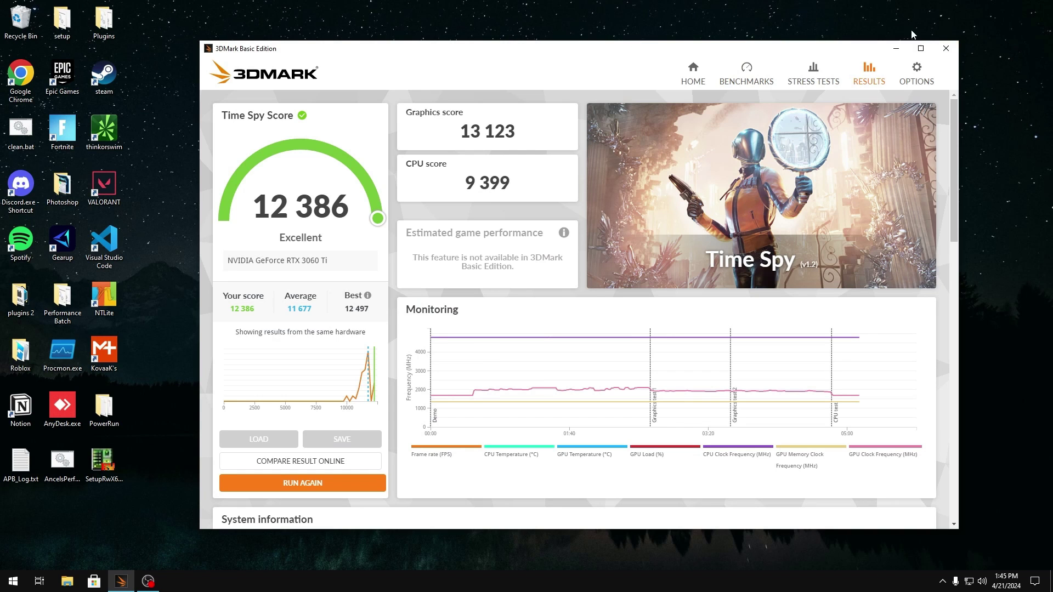
Minimize the Time Spy results and open 202 core.PNG from gpu oc > timespy
click(893, 51)
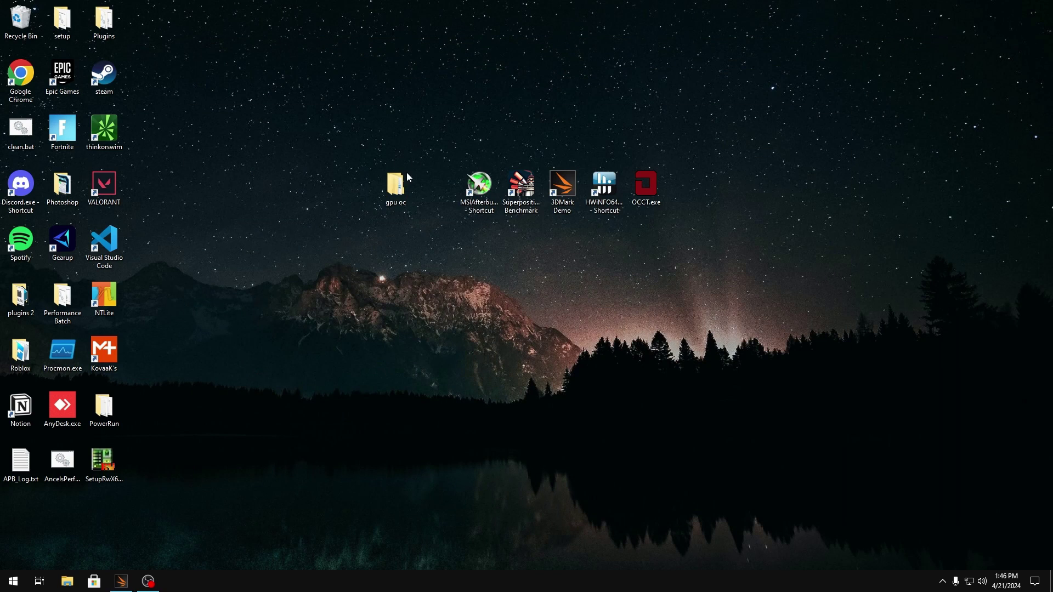
double_click(396, 185)
double_click(355, 182)
double_click(269, 184)
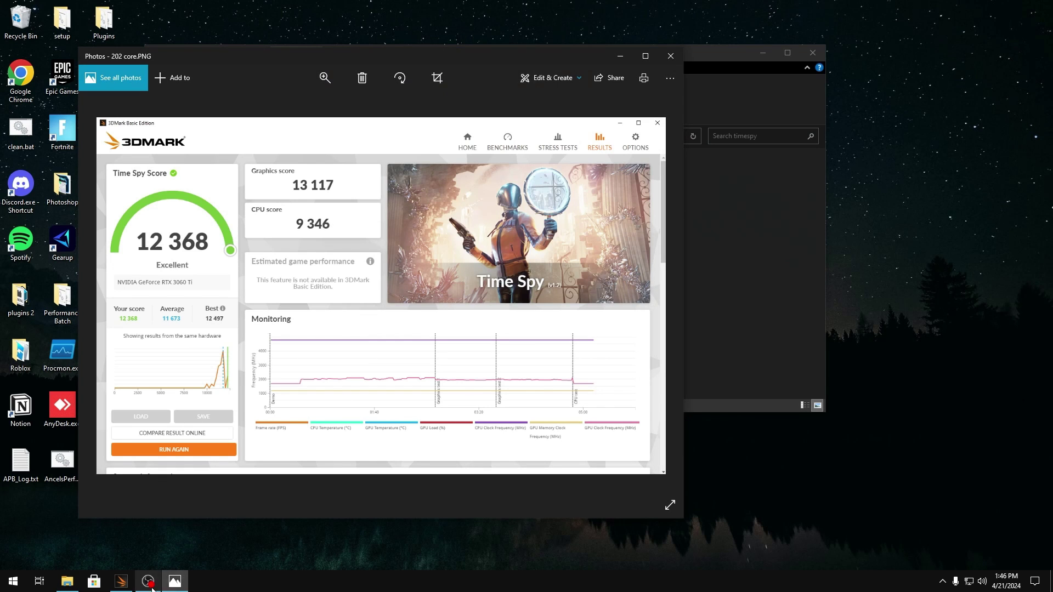
Compare new Time Spy results with the 202 core screenshot, then close both and the folder
click(121, 581)
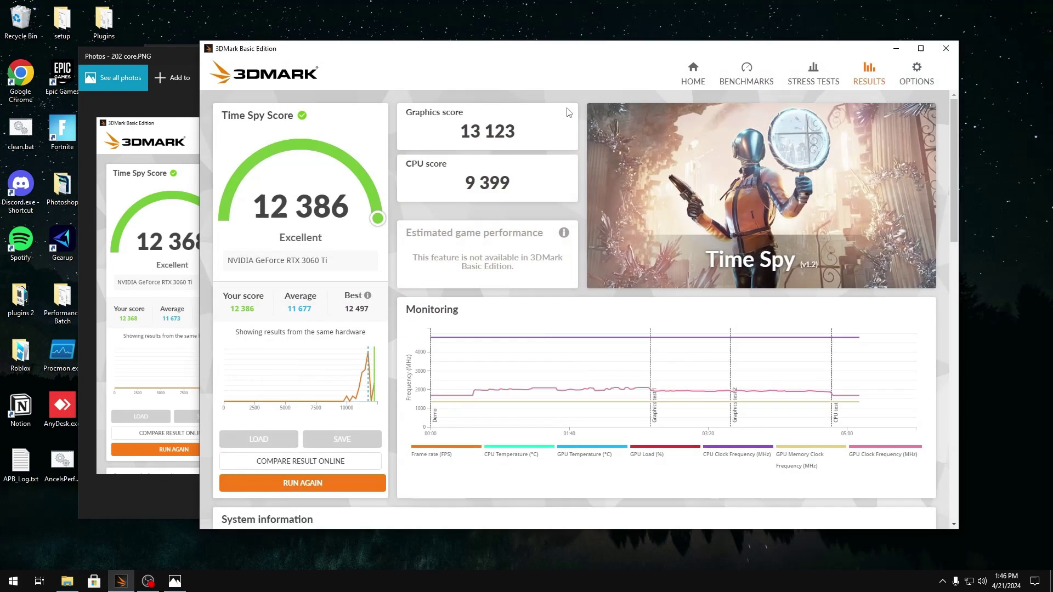
drag(403, 21, 561, 43)
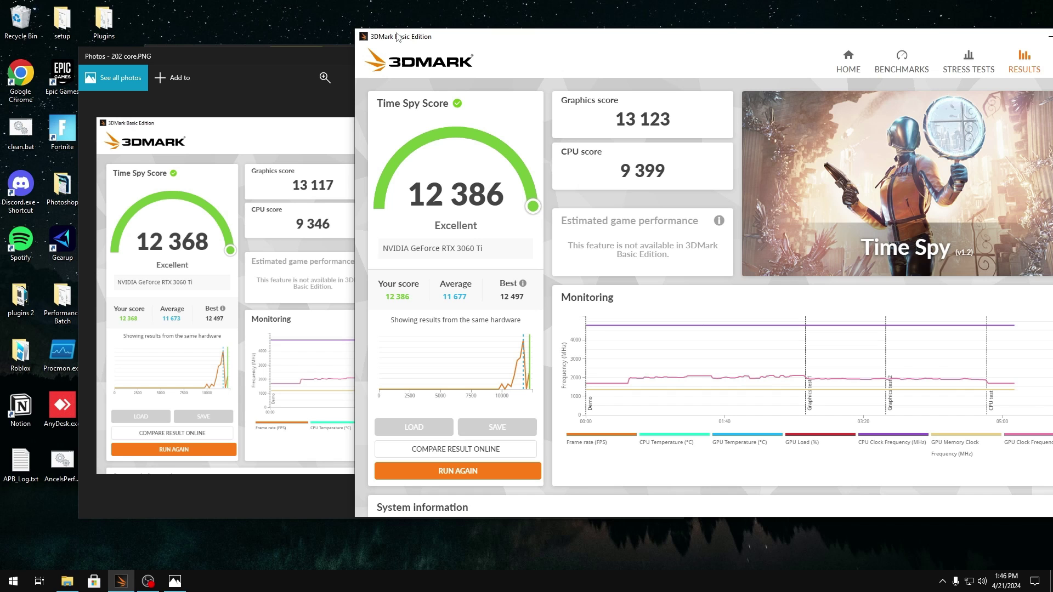
drag(398, 37, 176, 27)
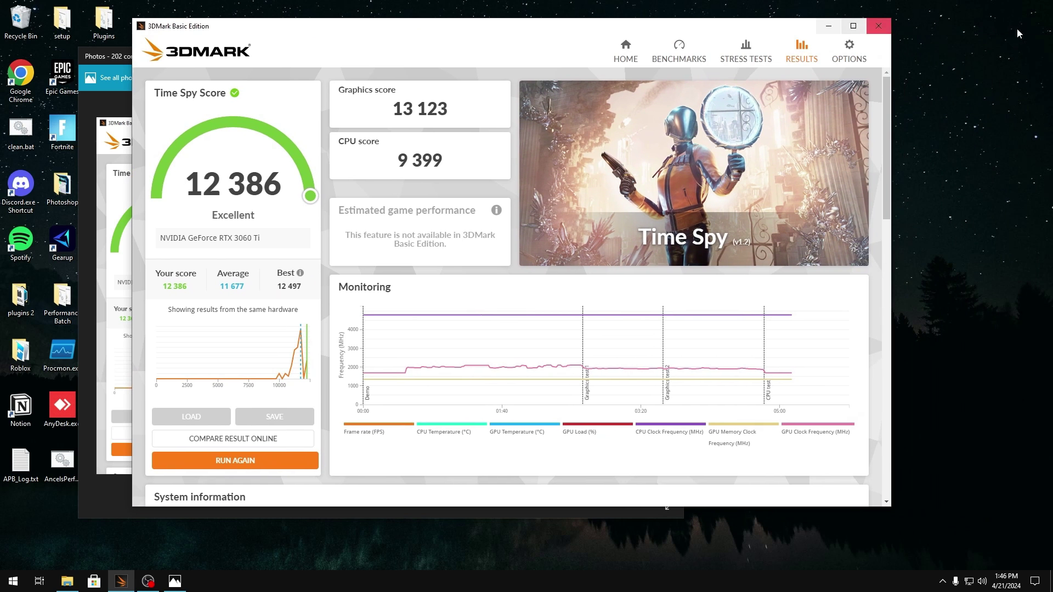
click(880, 24)
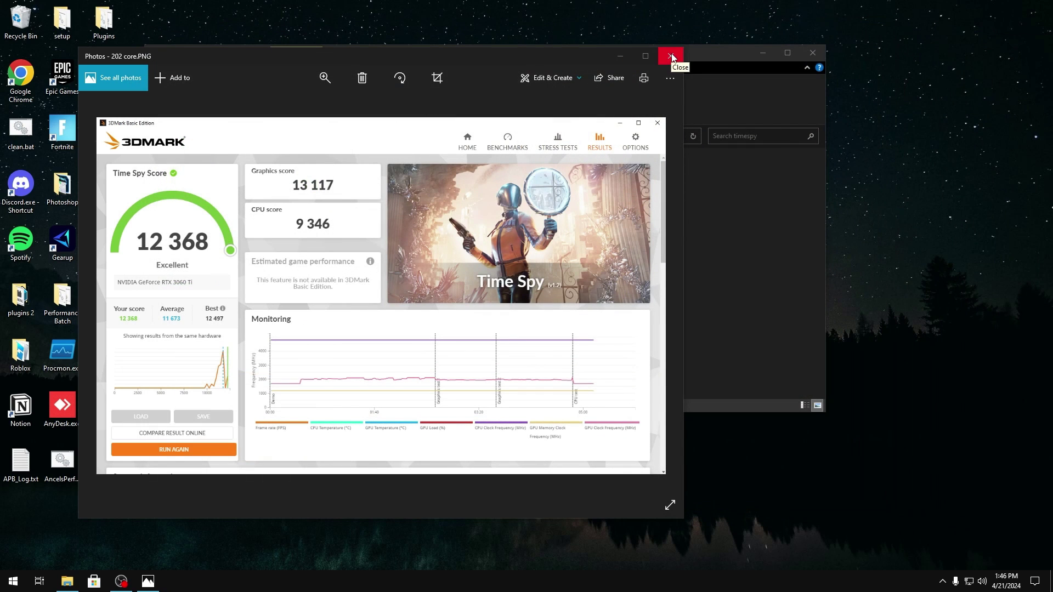
click(671, 55)
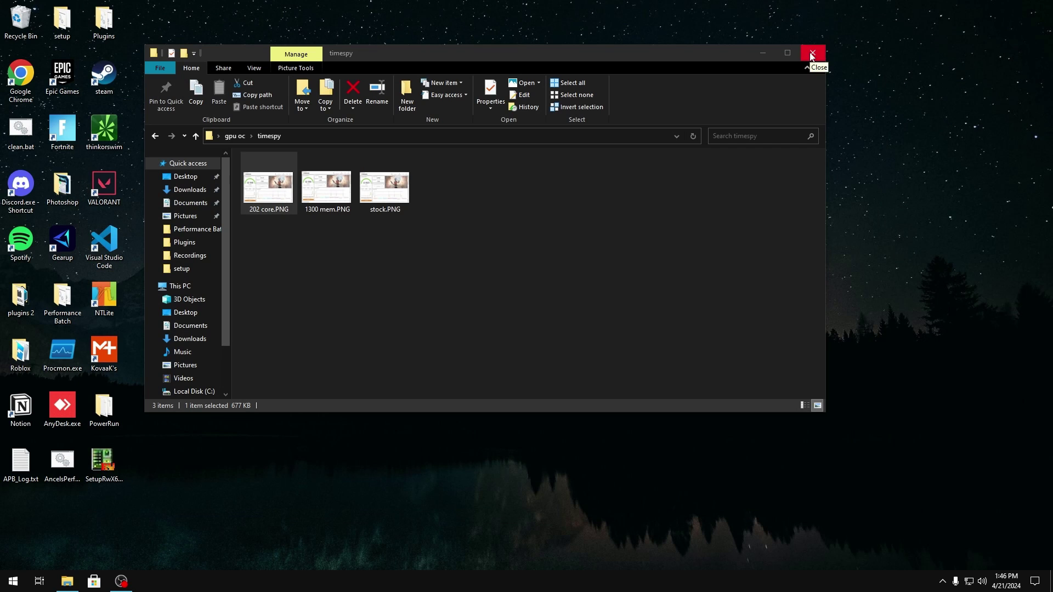
click(812, 53)
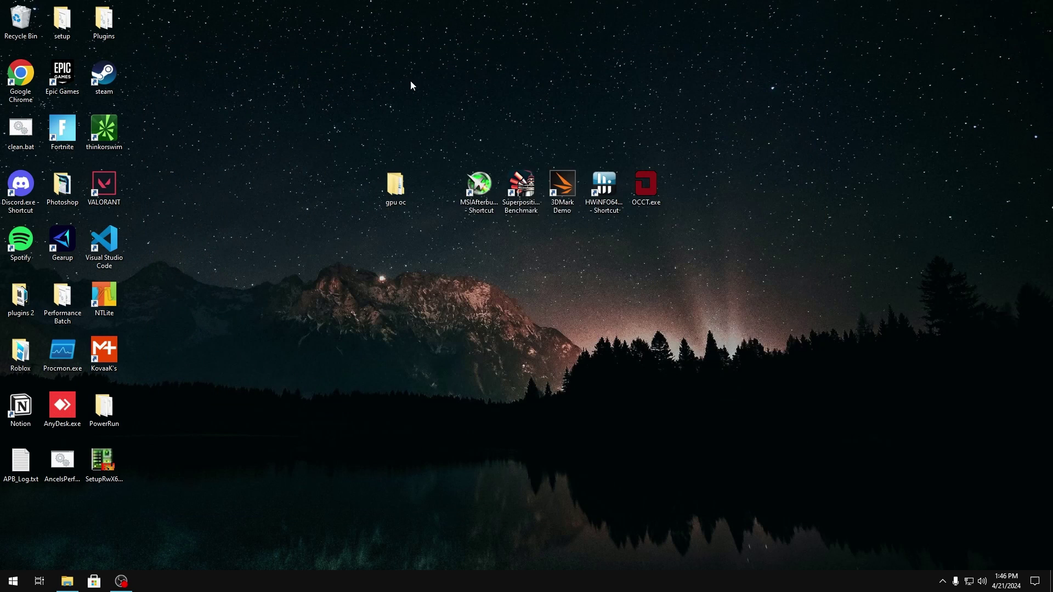
right_click(482, 185)
Run MSI Afterburner as administrator and close the Steam store window
click(575, 286)
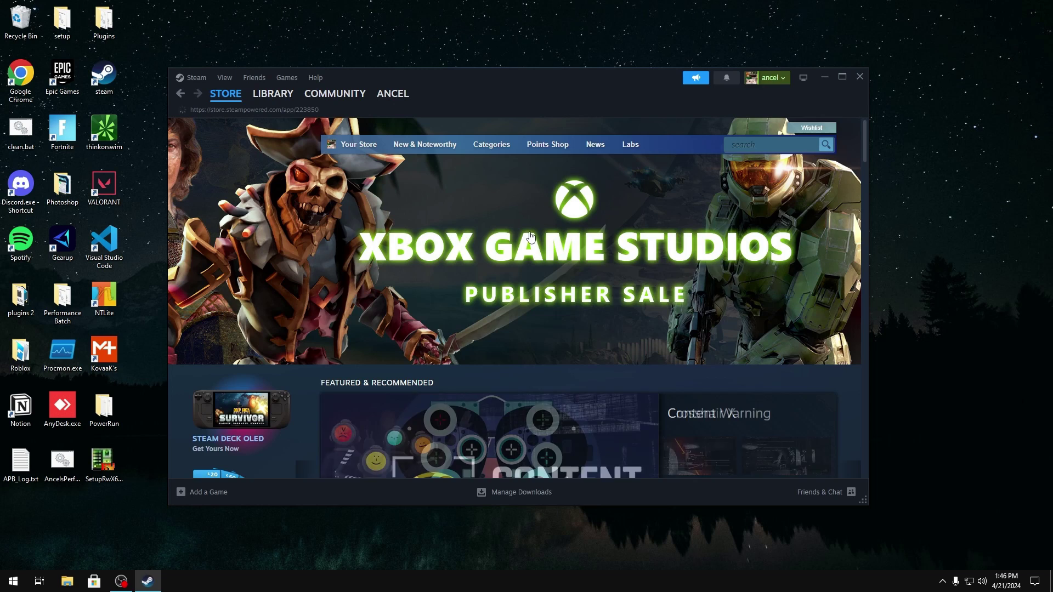
click(860, 77)
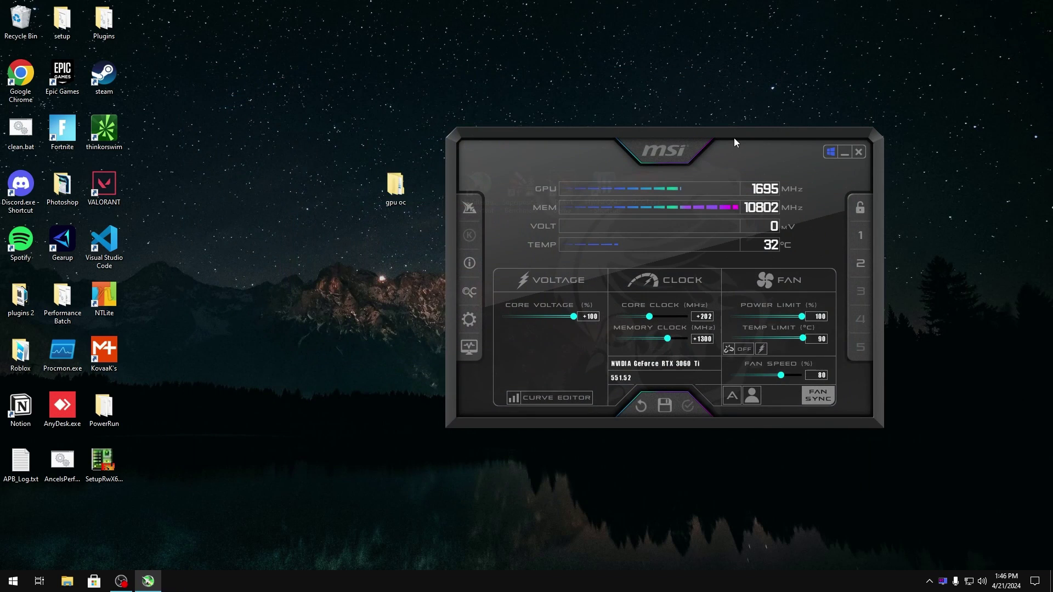
drag(730, 137, 574, 104)
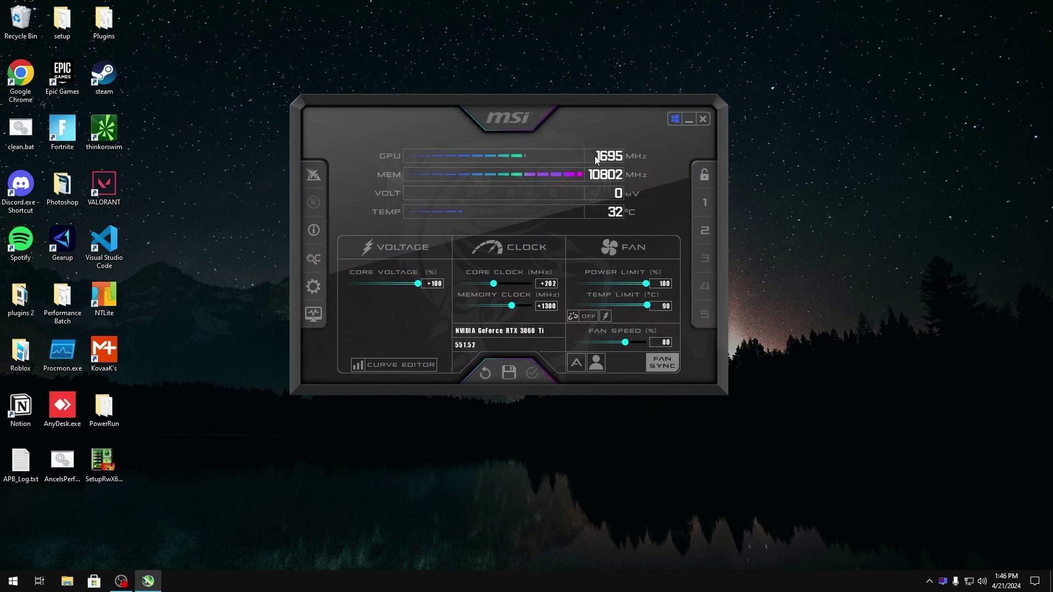
Set memory offset to +1350, apply it, save to profile 2, and close Afterburner
click(553, 305)
text(1350)
key(Return)
click(532, 373)
click(508, 372)
click(705, 231)
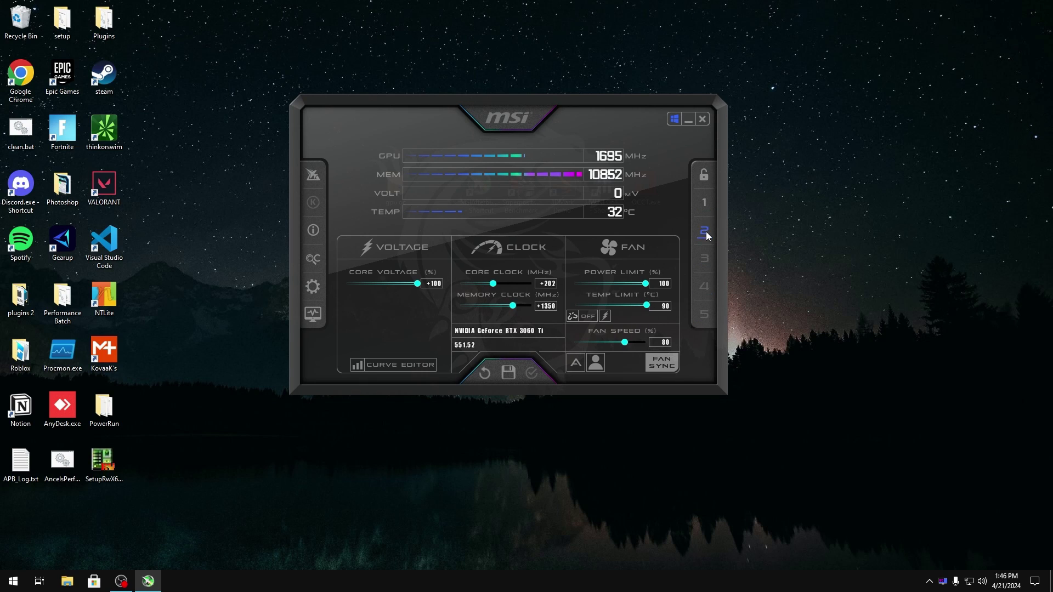
click(705, 119)
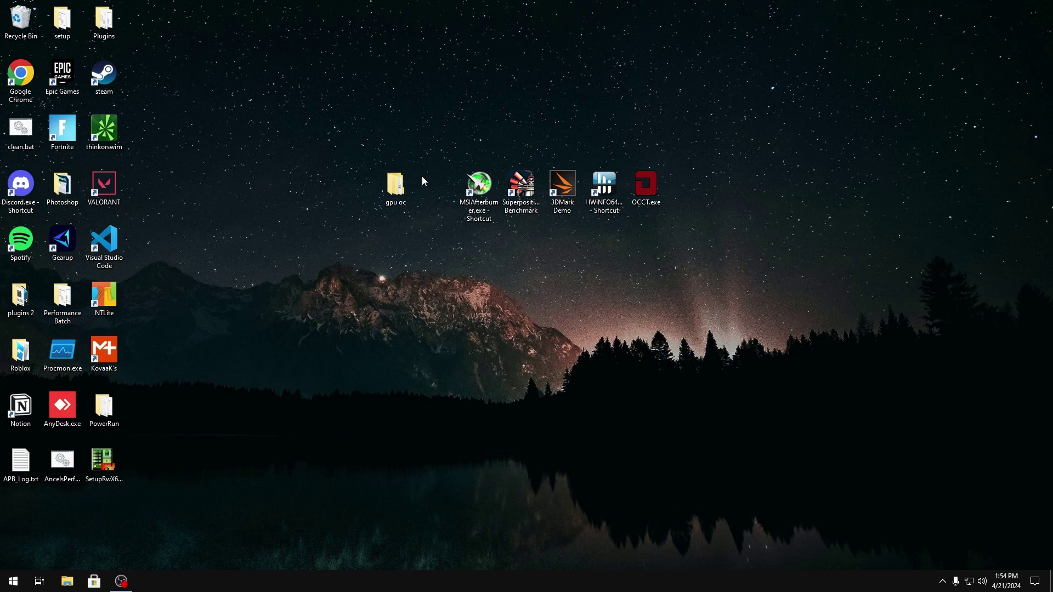
Browse to gpu oc > timespy in Explorer, then close the folder window
double_click(396, 186)
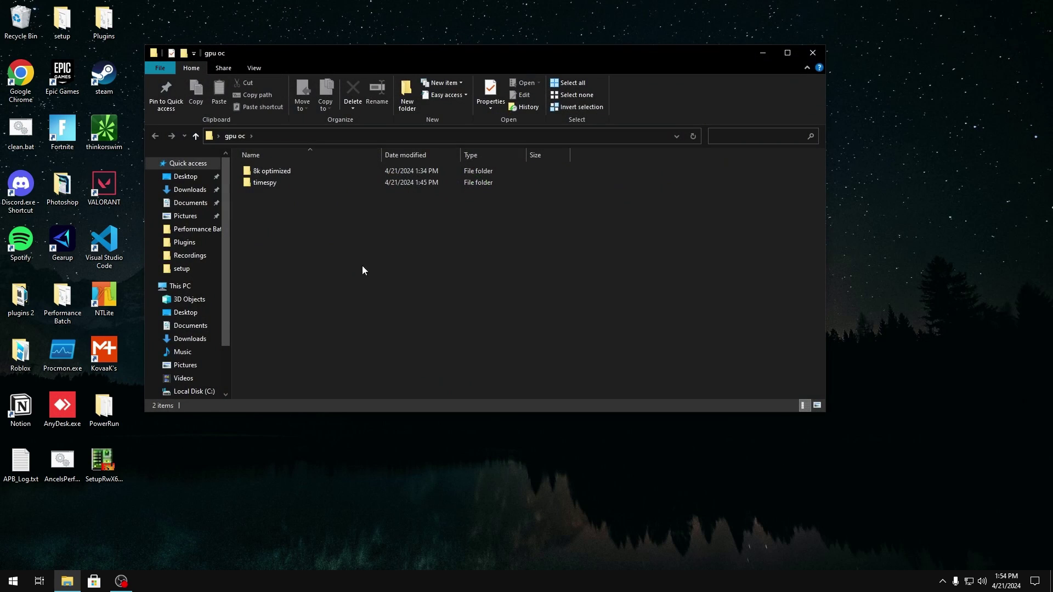
double_click(280, 185)
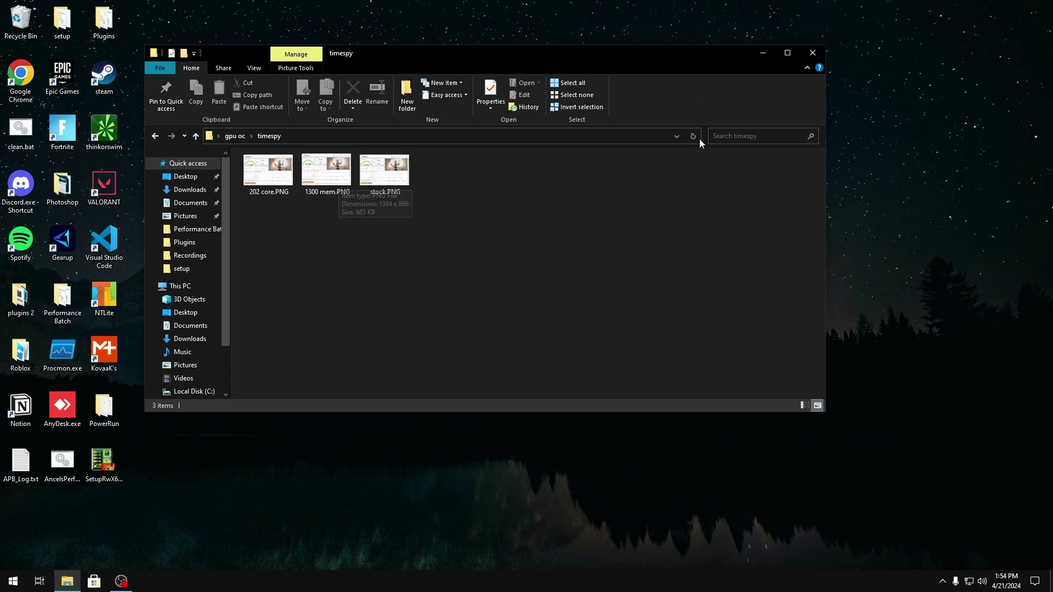
click(813, 52)
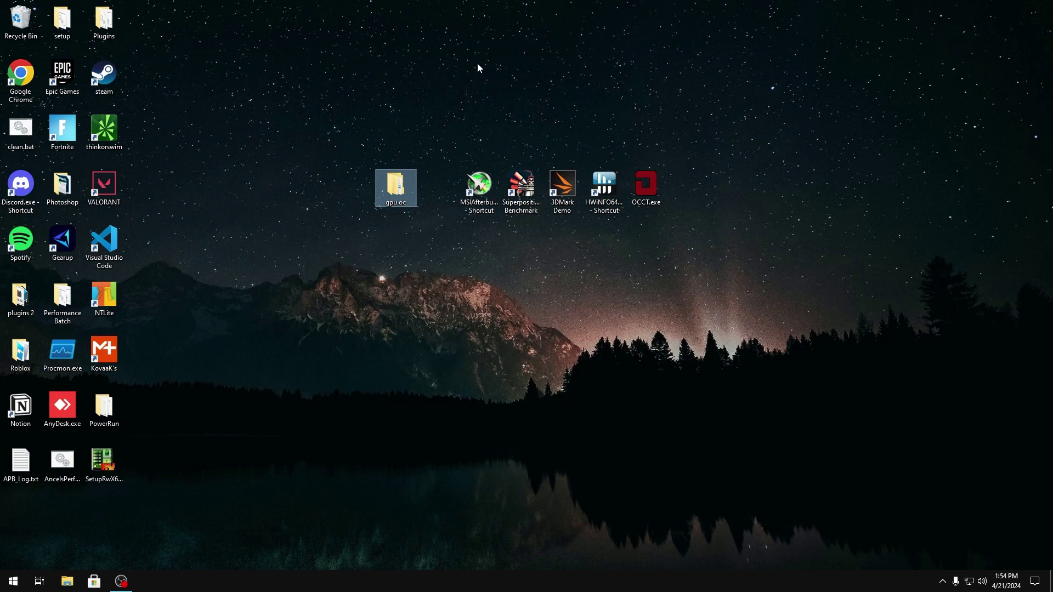
click(244, 159)
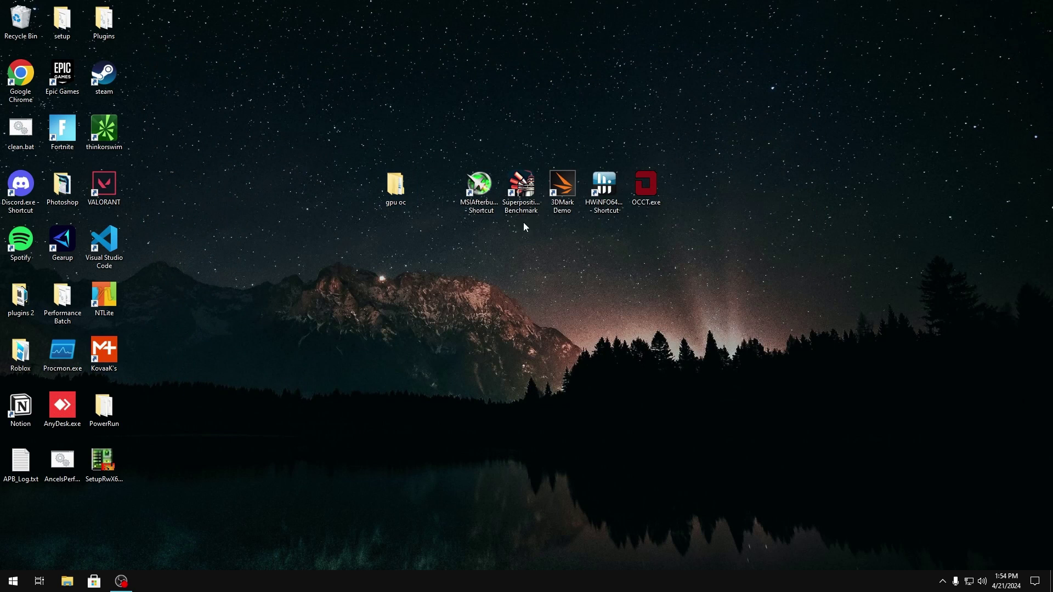
Relaunch Afterburner as administrator and apply a +1200 memory clock offset (10702 MHz)
right_click(471, 188)
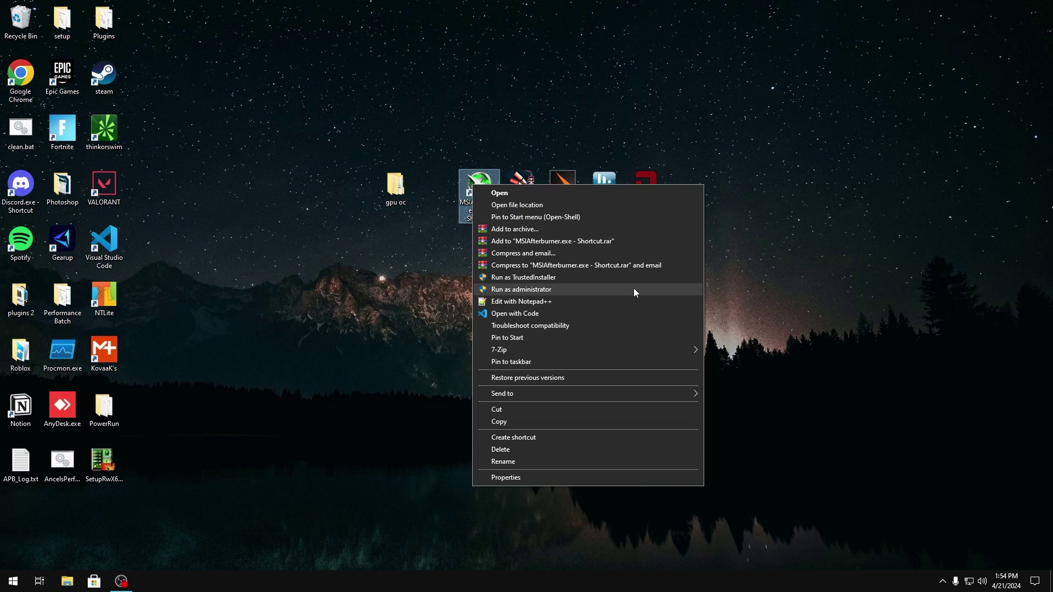
click(634, 288)
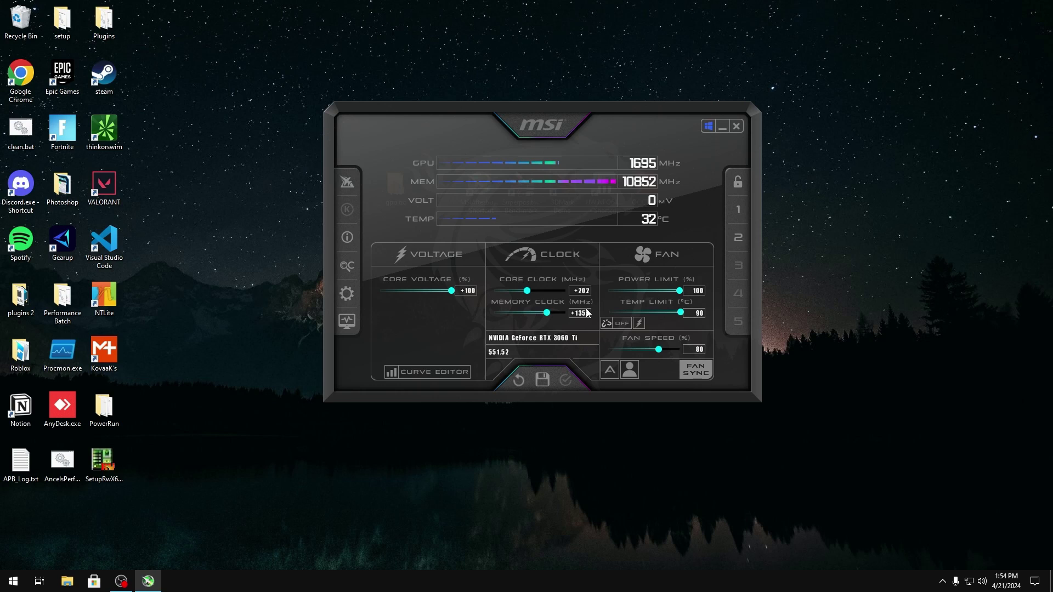
click(583, 313)
text(1200)
key(Return)
click(565, 380)
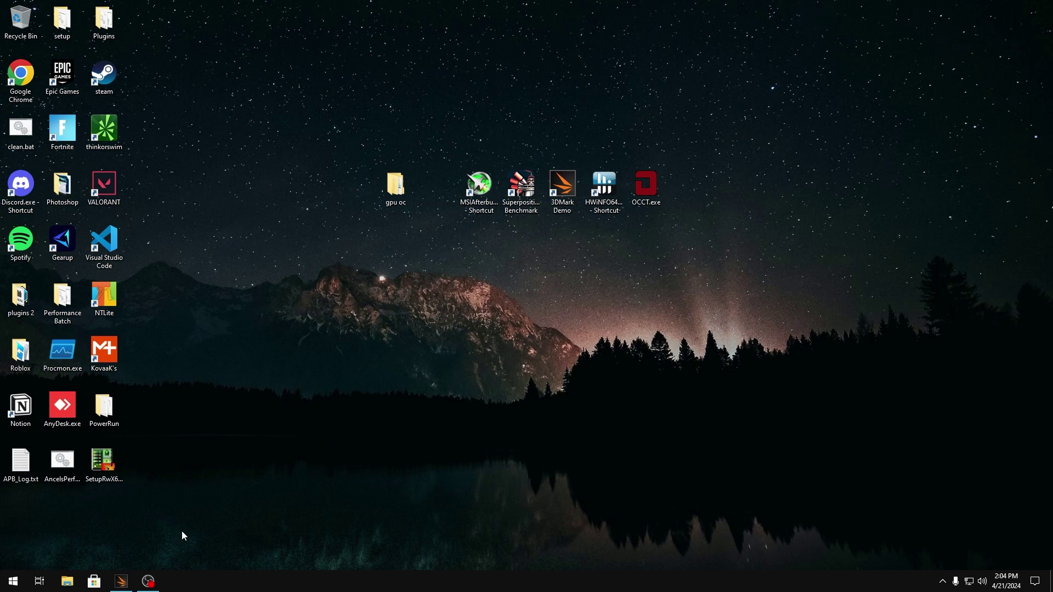
Restore the 3DMark results and open 1300 mem.PNG from gpu oc > timespy
click(121, 581)
drag(293, 56, 627, 54)
double_click(404, 176)
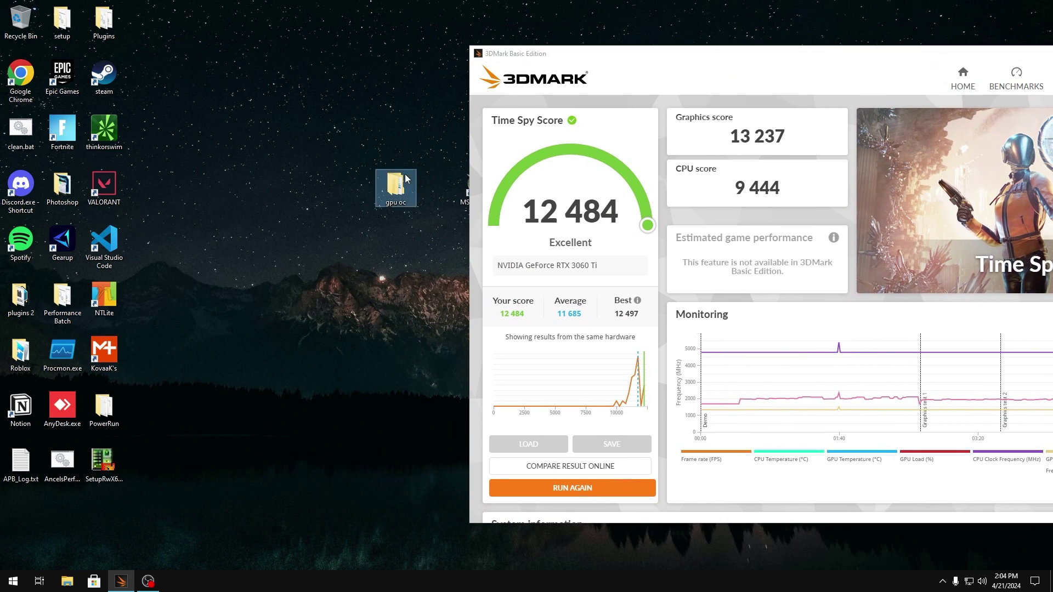
drag(345, 118, 183, 44)
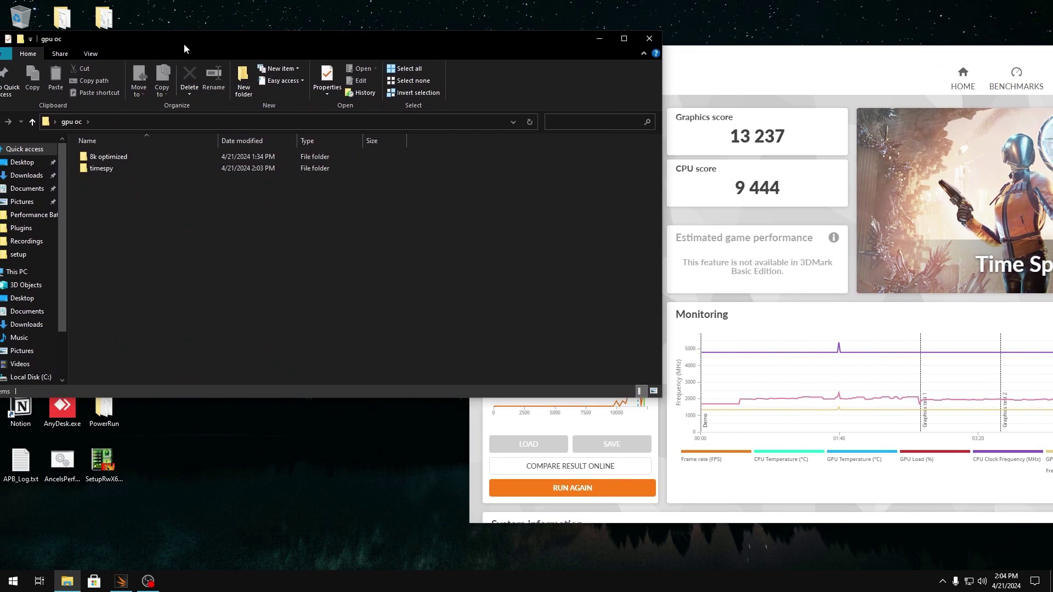
double_click(144, 166)
double_click(207, 160)
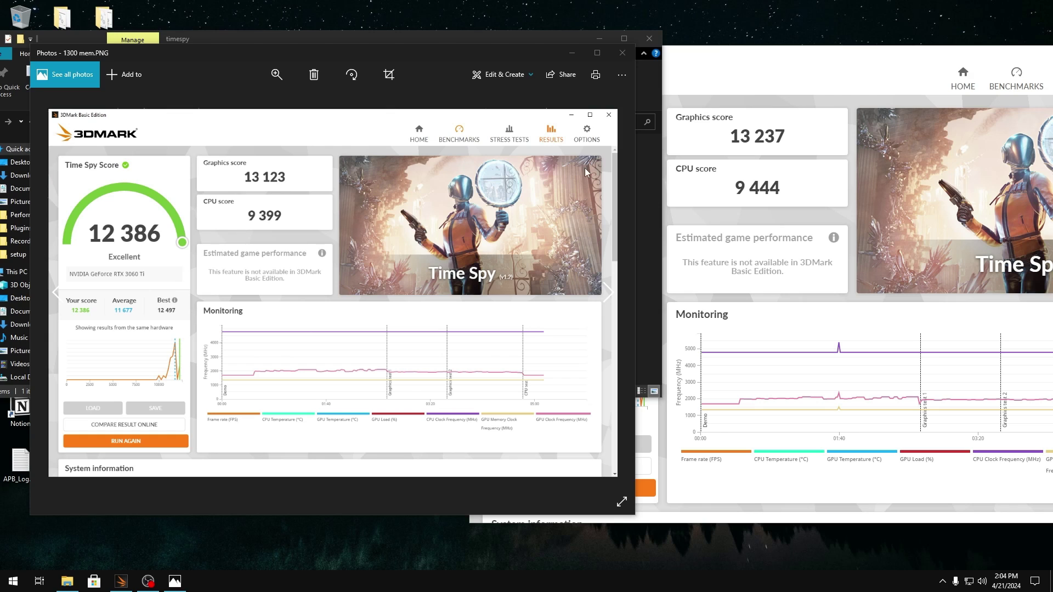
Compare Time Spy 12 484 against the saved 12 386, close Photos and Explorer, minimise 3DMark
click(745, 50)
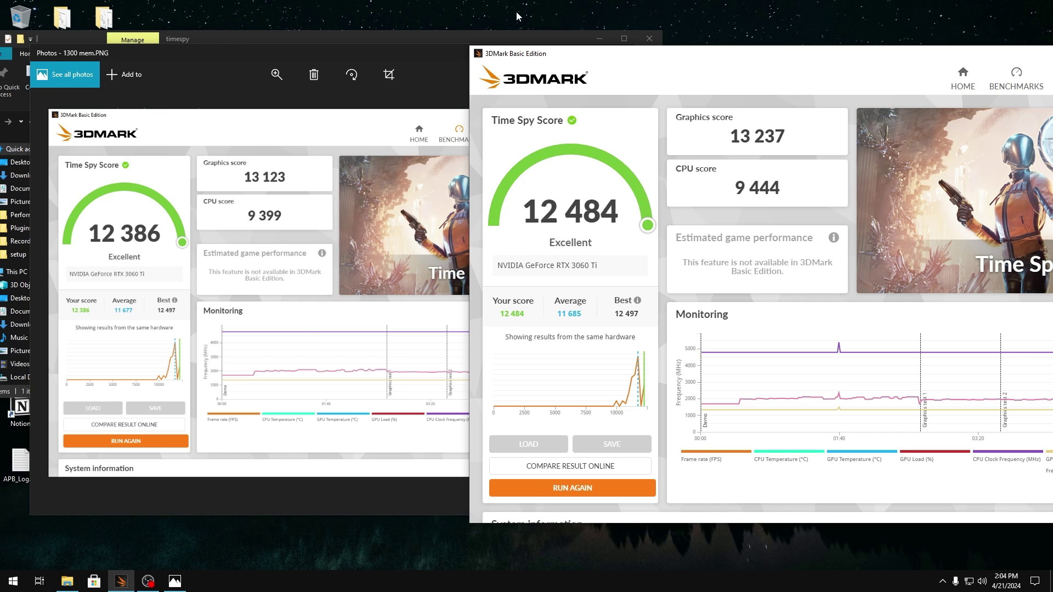
drag(531, 55, 316, 61)
click(134, 78)
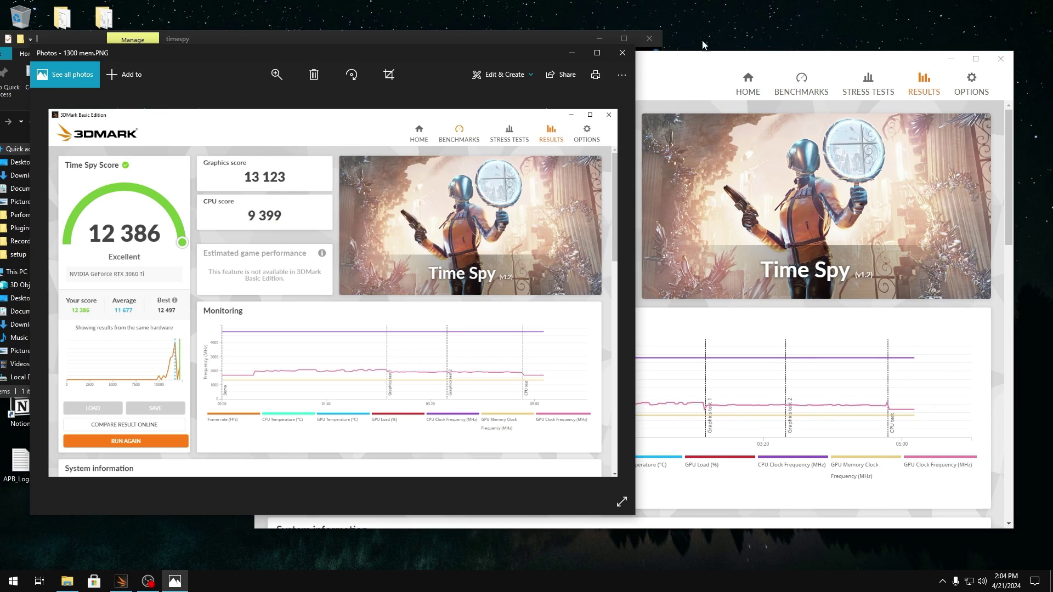
click(626, 54)
click(649, 39)
drag(570, 65, 473, 49)
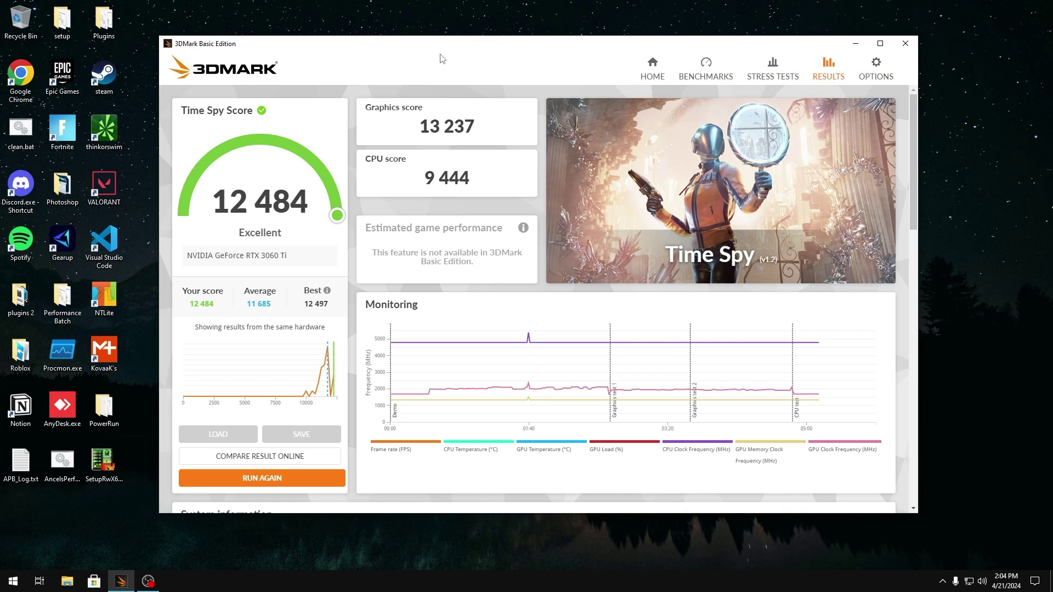
mouse_move(229, 50)
mouse_down()
mouse_move(240, 50)
mouse_move(221, 45)
mouse_move(238, 49)
mouse_up()
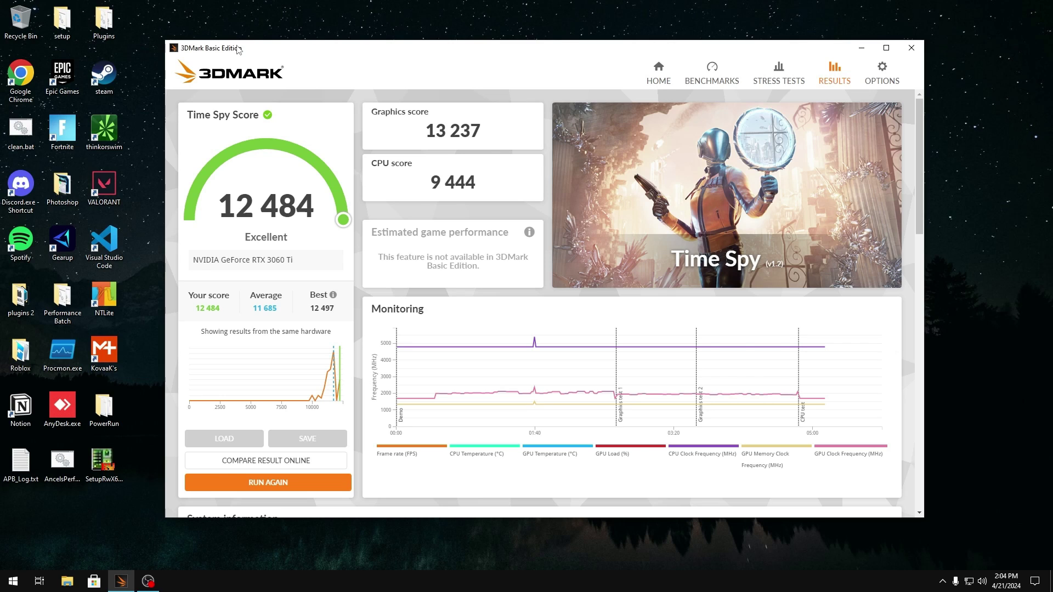
click(862, 51)
Relaunch Afterburner as administrator to confirm +202 core and +1200 memory remain applied
right_click(478, 180)
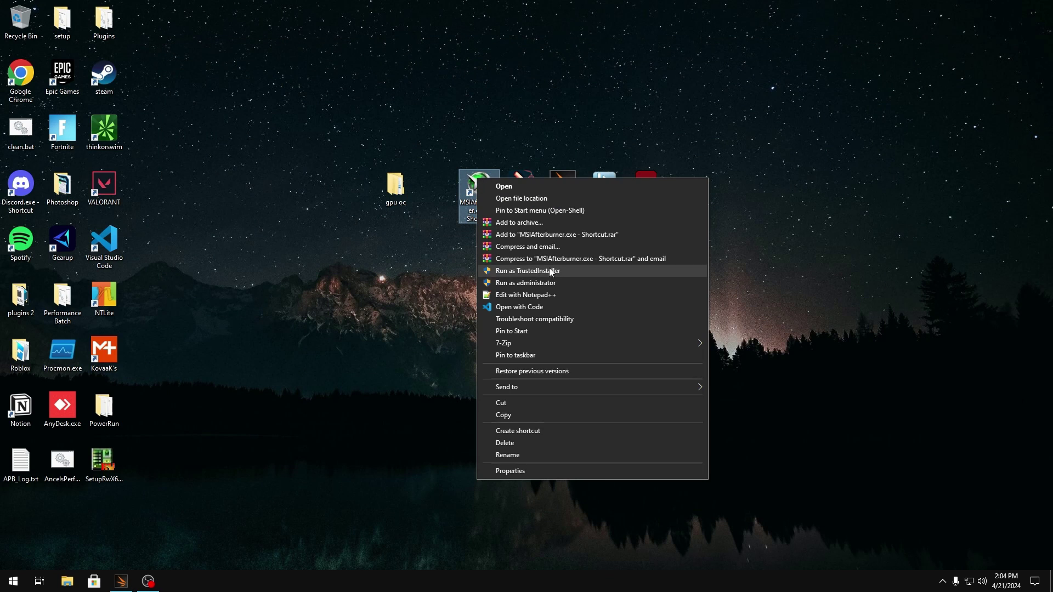
click(549, 283)
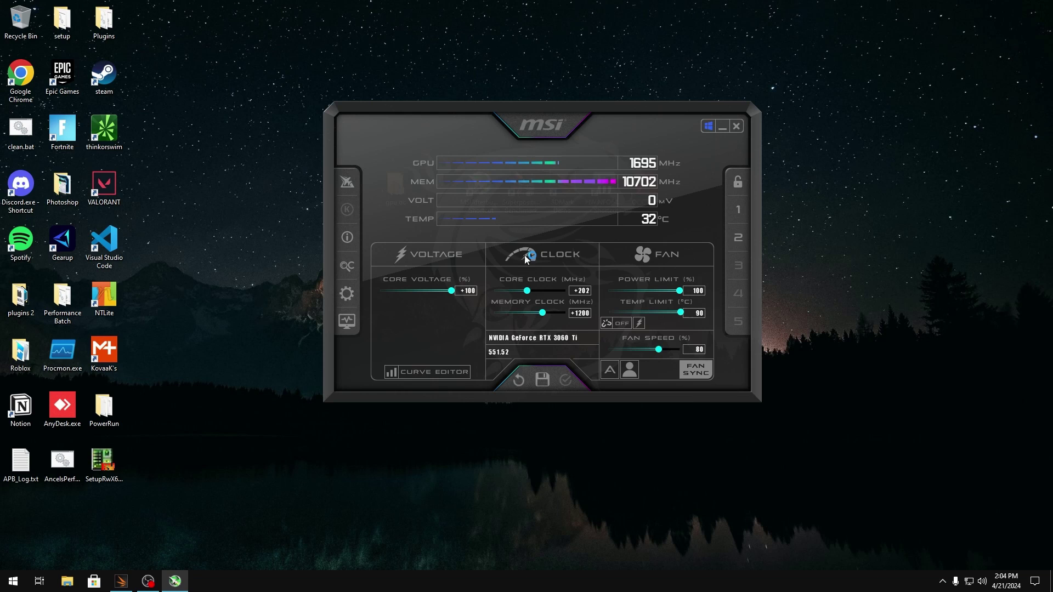
drag(583, 114, 418, 103)
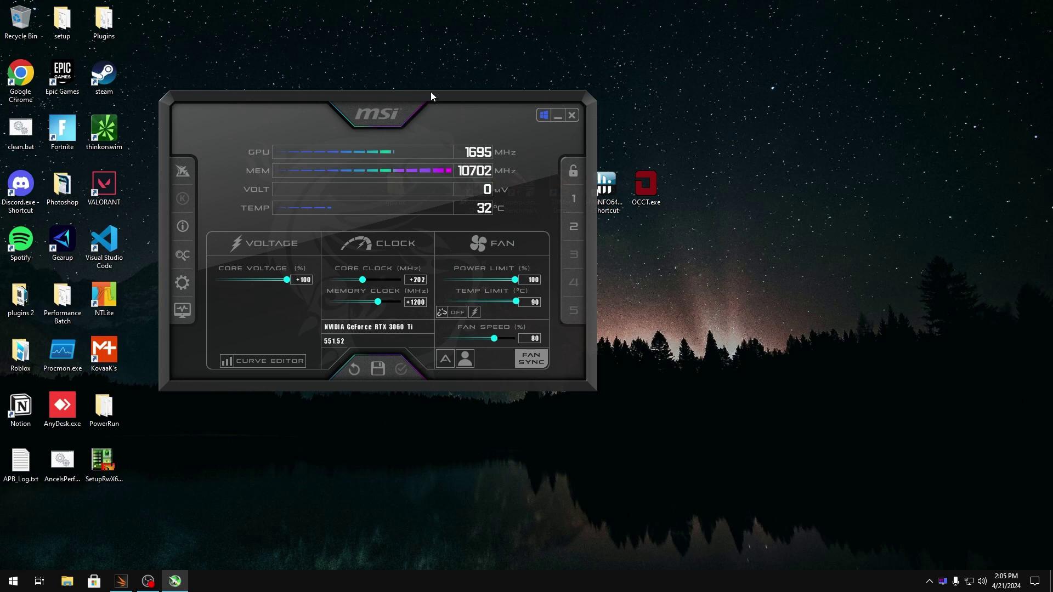
right_click(634, 178)
Launch OCCT, set the VRAM stability test to 100% memory, then close OCCT
click(675, 213)
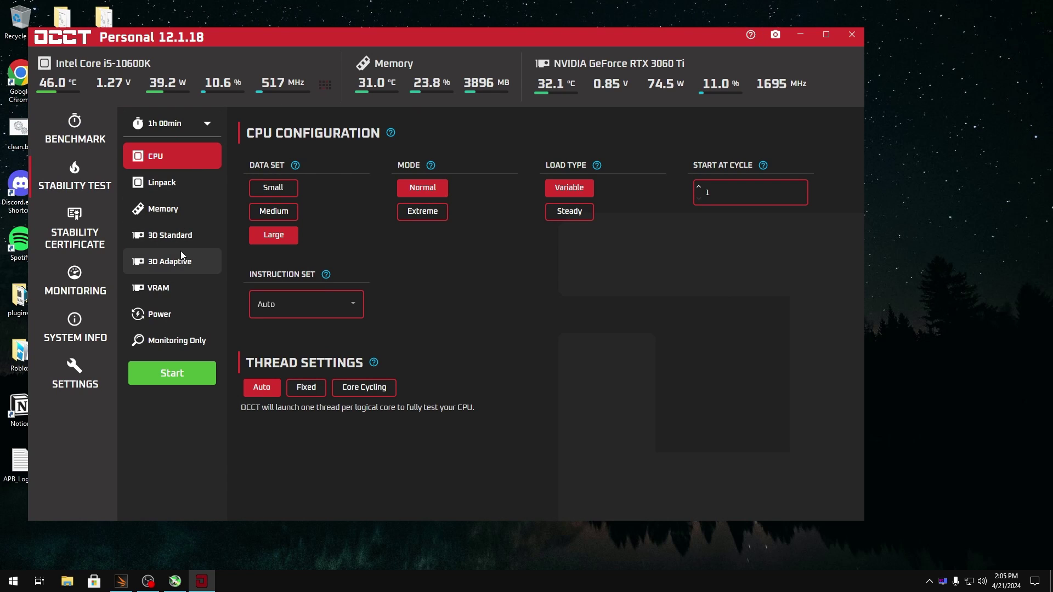
click(168, 290)
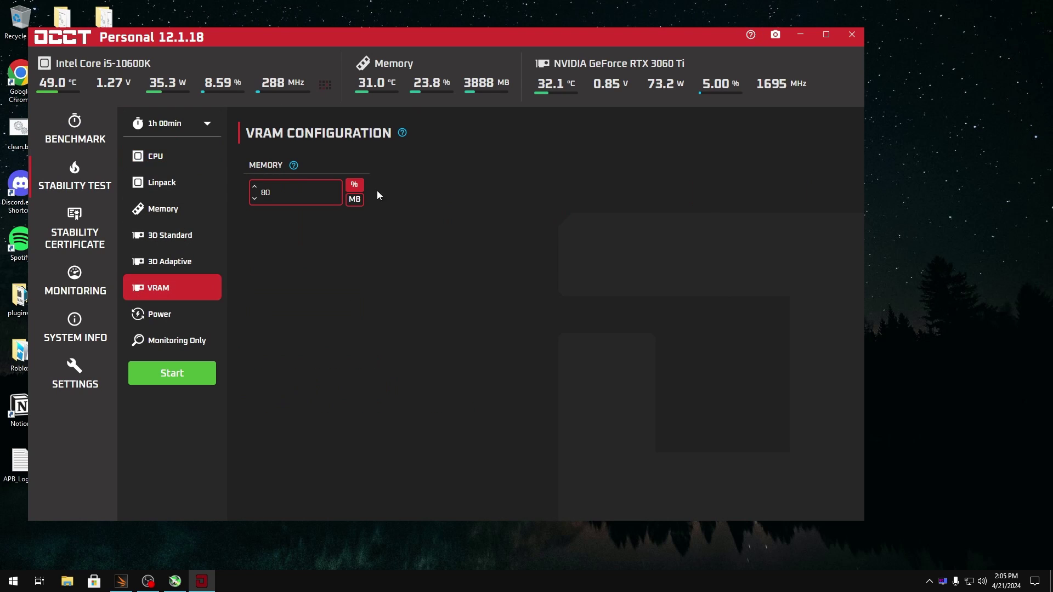
double_click(294, 192)
text(100)
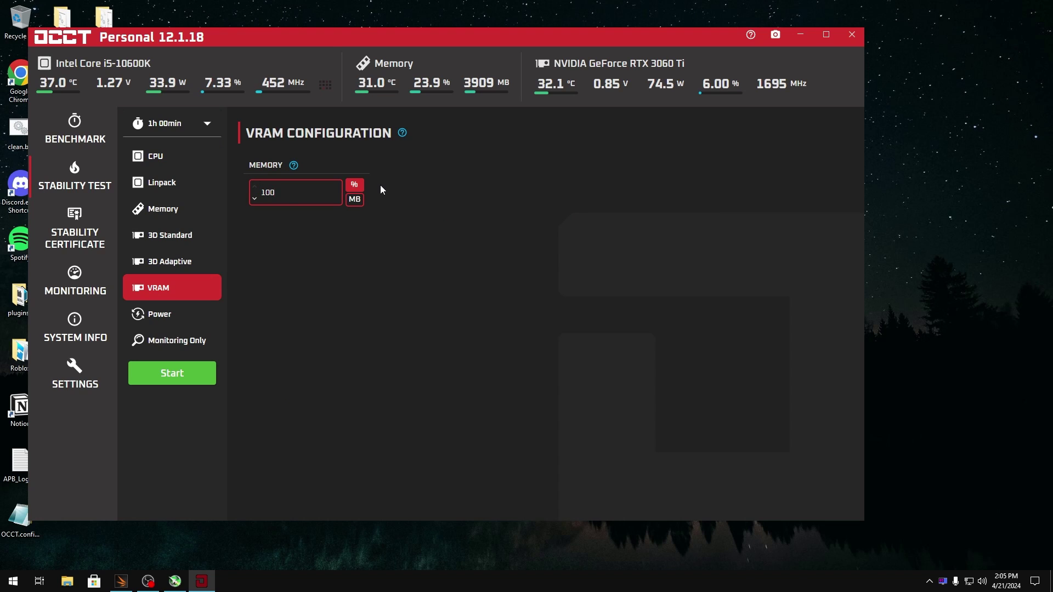
drag(233, 42, 325, 35)
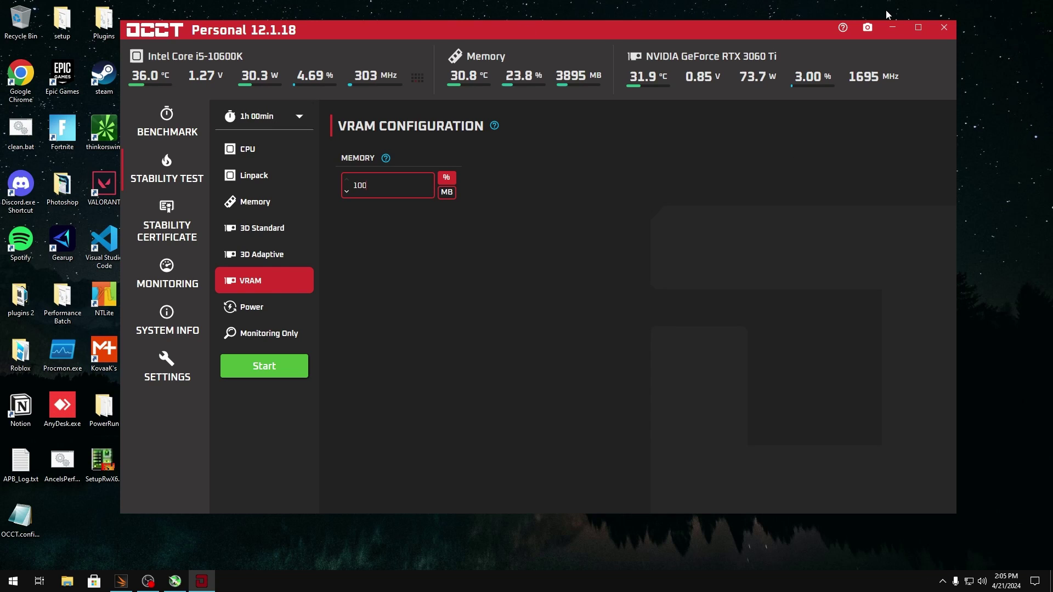
click(944, 28)
drag(351, 92, 514, 113)
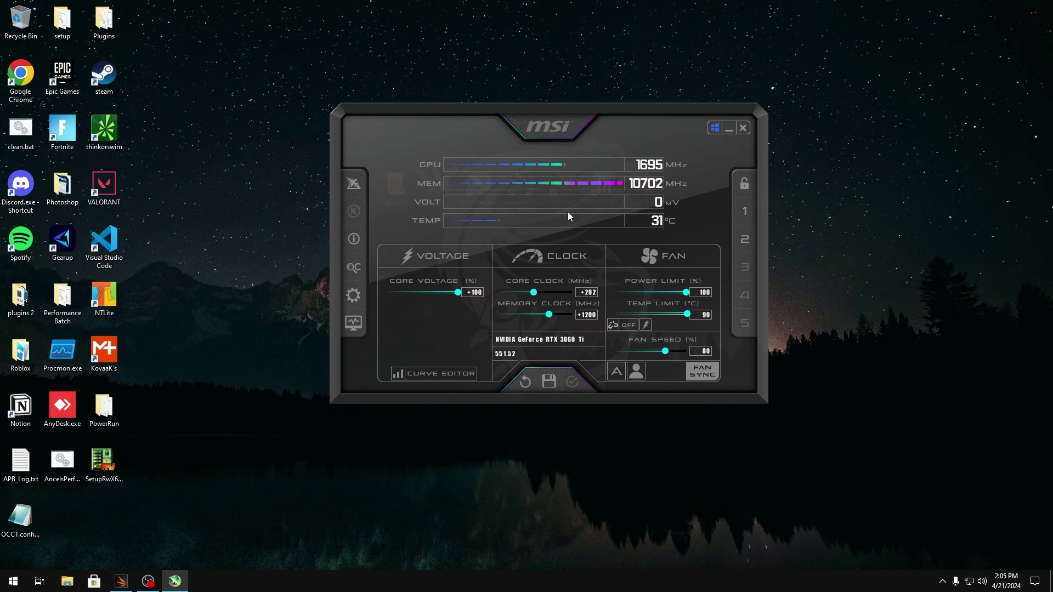